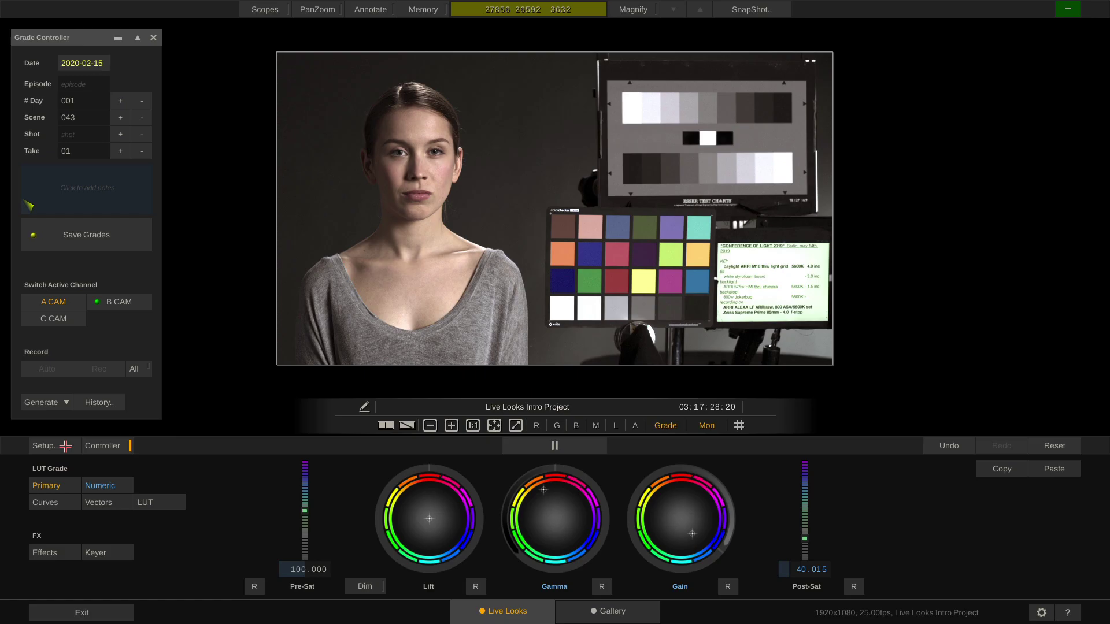
- In project setup, try the Other.. working space, then set Working Space back to Native
click(57, 446)
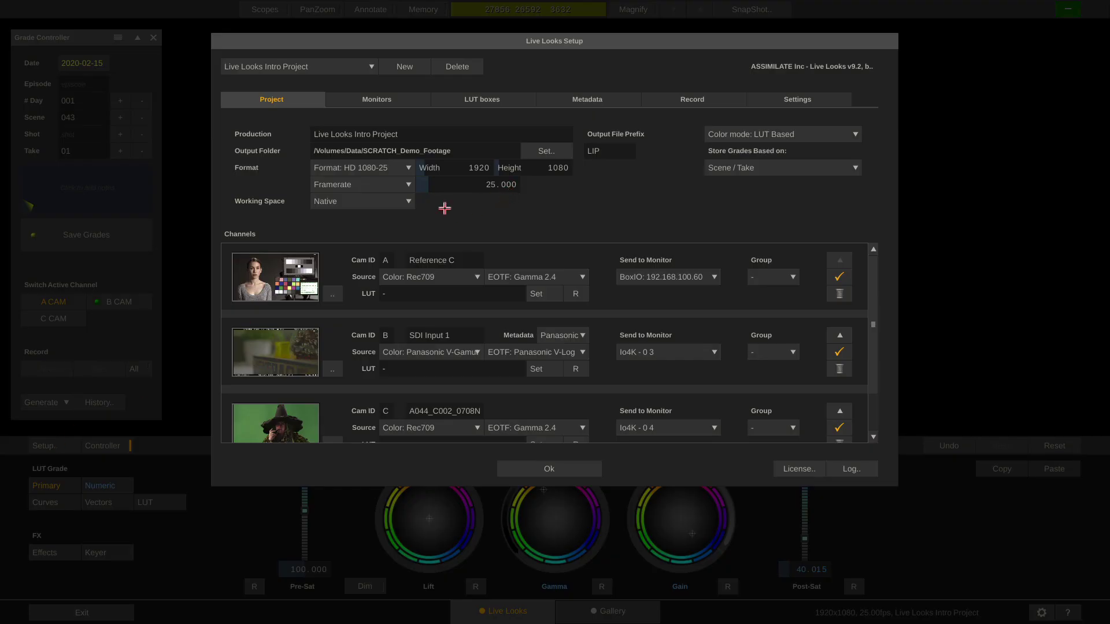
click(398, 202)
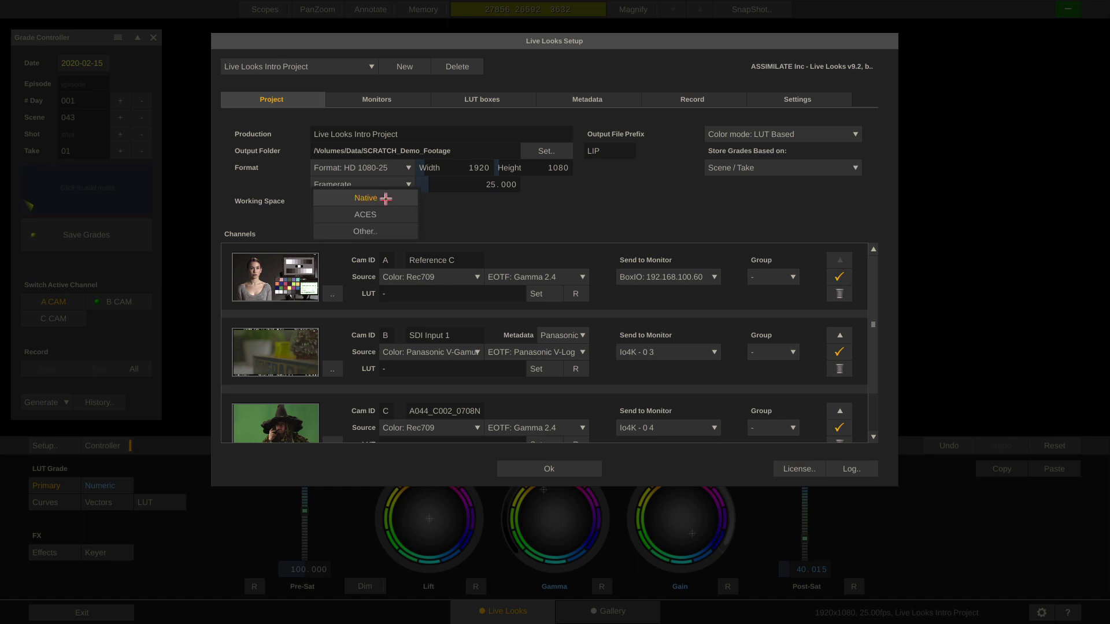
click(386, 230)
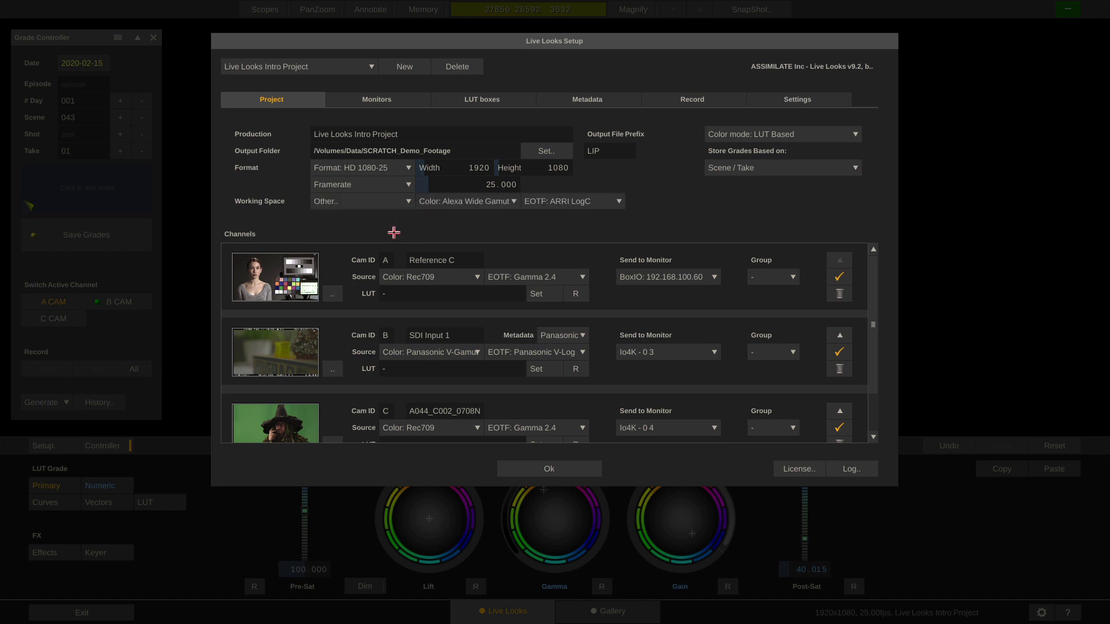
click(386, 202)
click(377, 168)
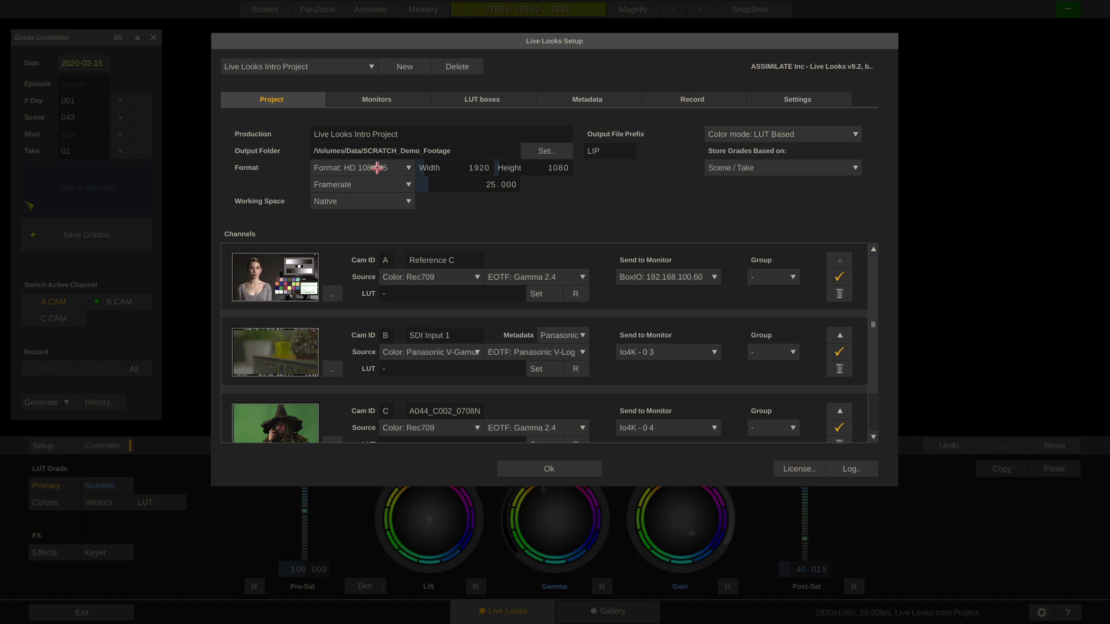
- Browse the Monitors, LUT boxes, Metadata, Record and Settings pages, leaving the record format unchanged
click(389, 104)
click(499, 102)
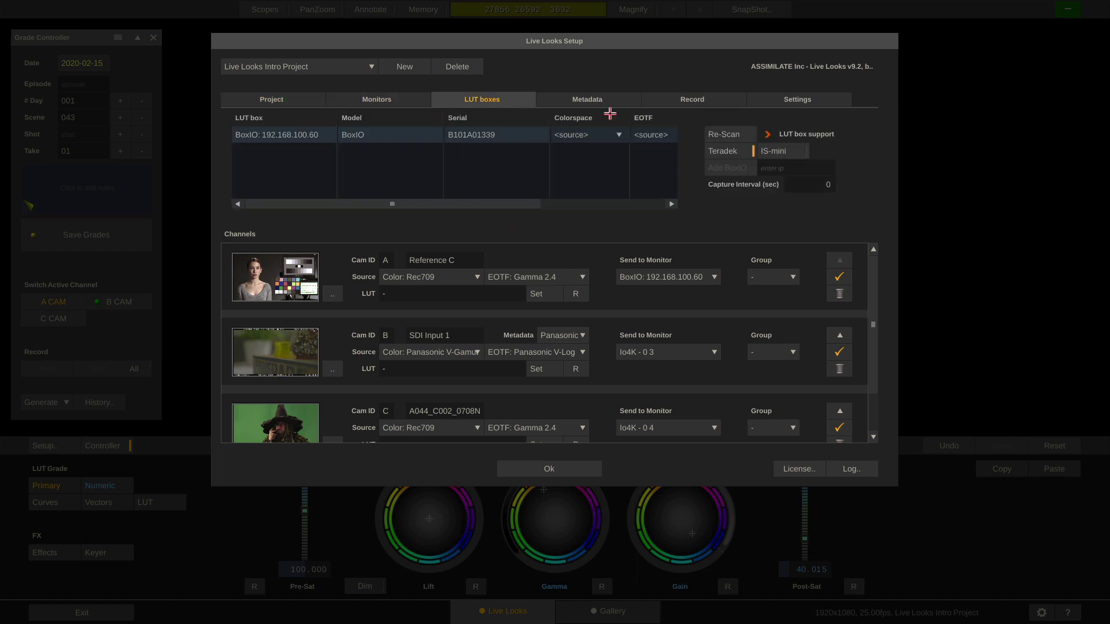
click(621, 97)
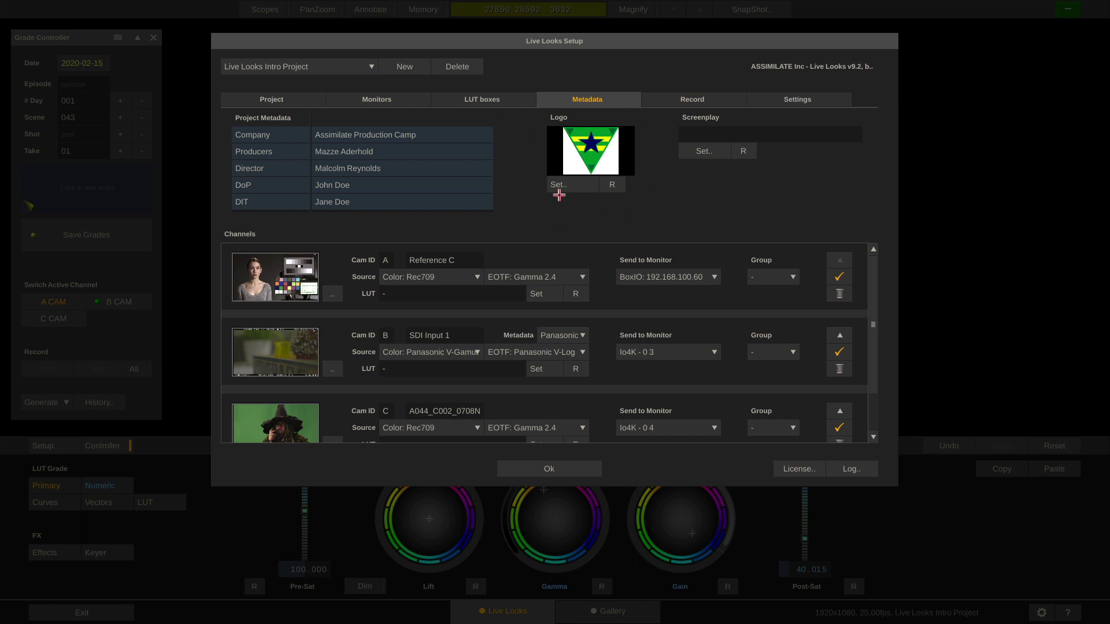
click(662, 99)
click(447, 169)
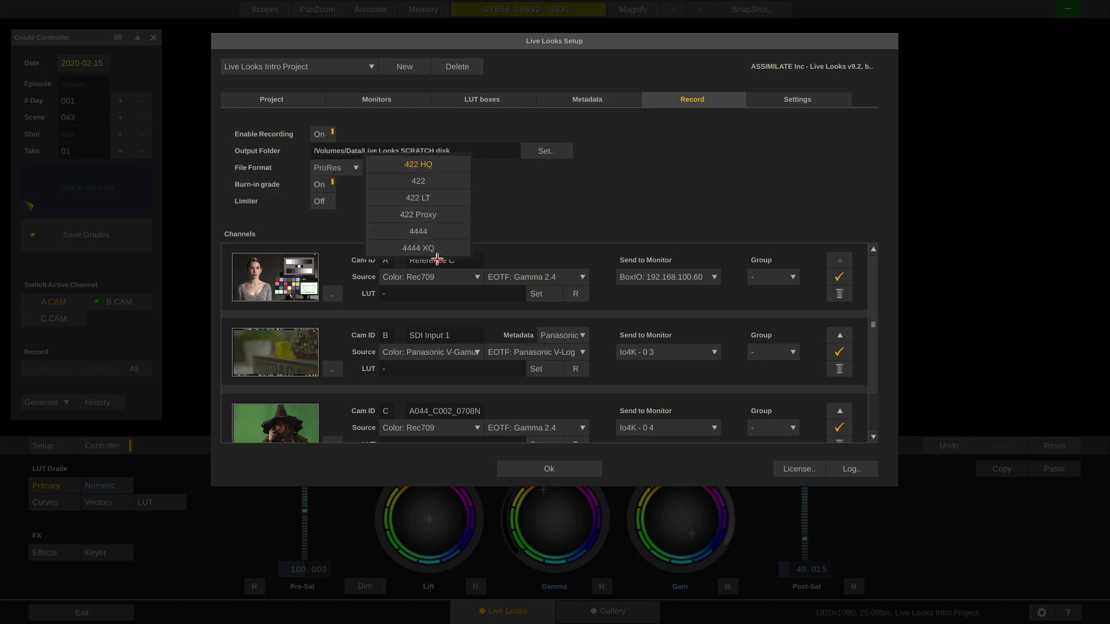
click(640, 170)
click(798, 100)
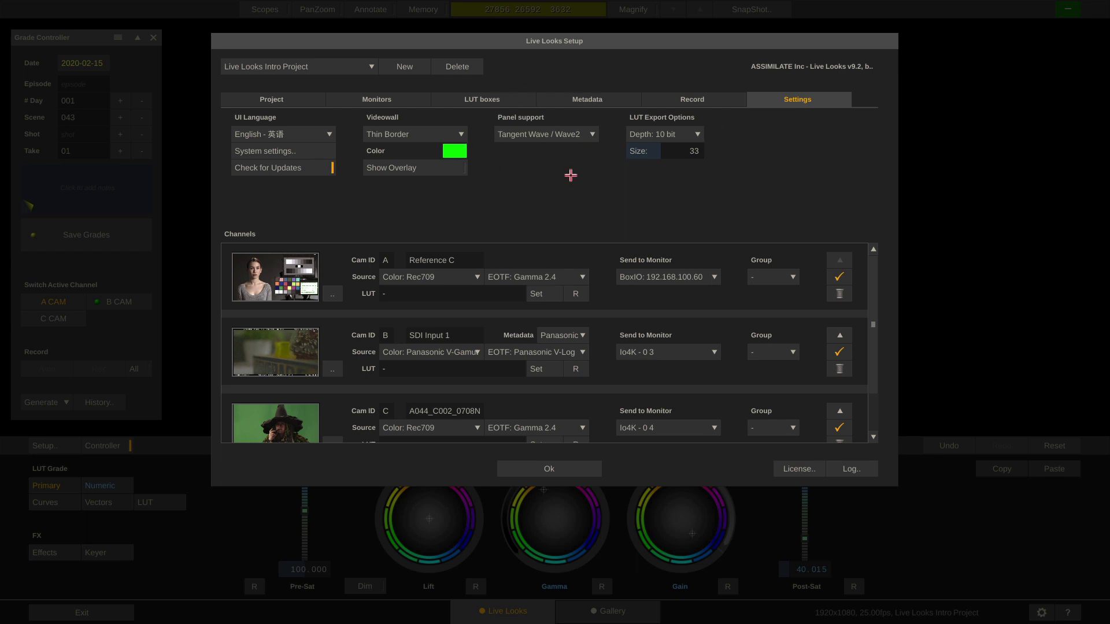
- Return to Project settings and scroll the Channels list down to channel C's Rec709 source
click(299, 103)
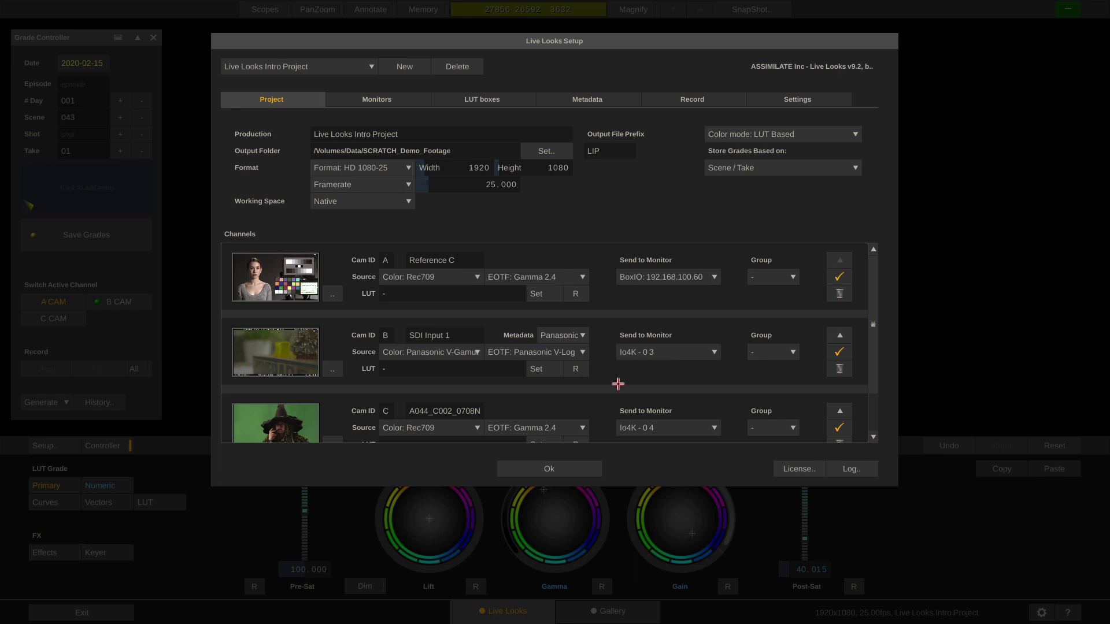
scroll(592, 386, down, 3)
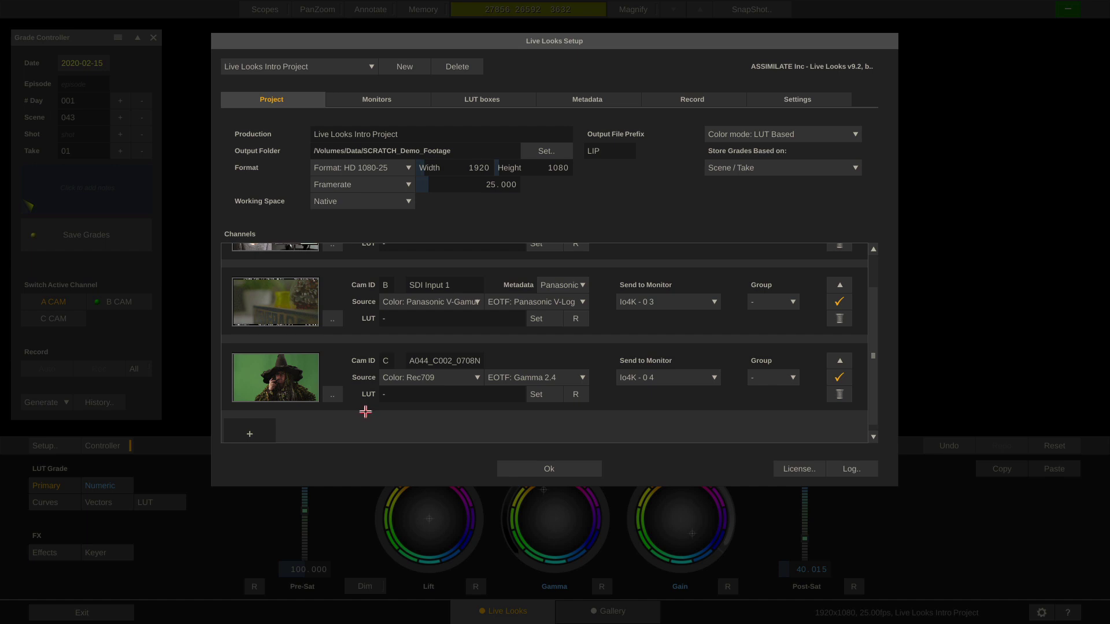
- Close the setup with Ok, view the B camera feed, then return to A CAM
click(546, 469)
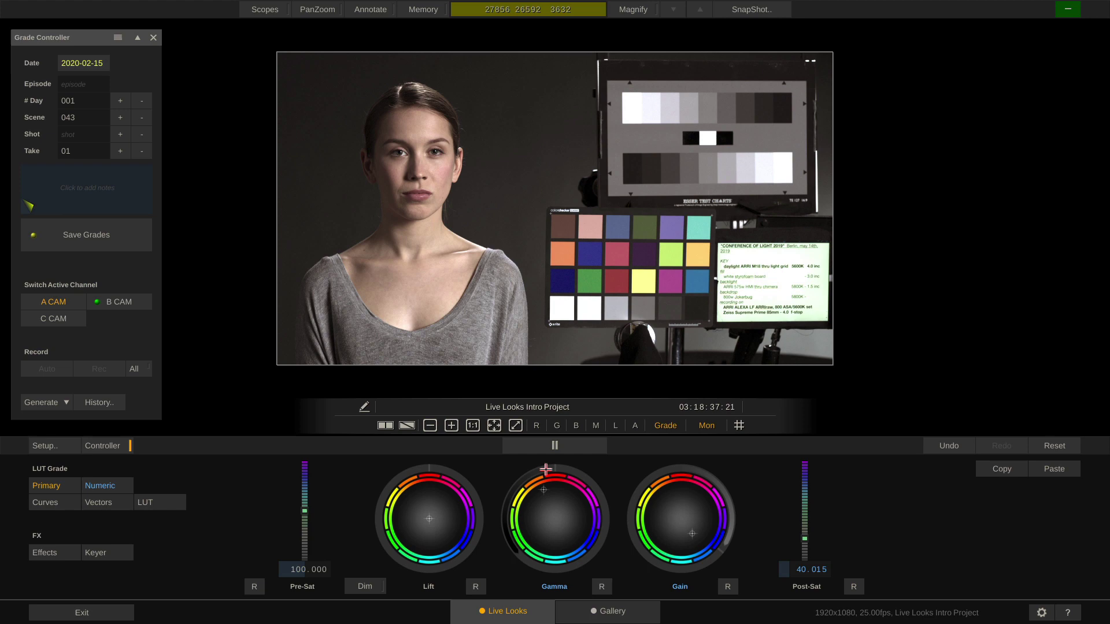
click(119, 302)
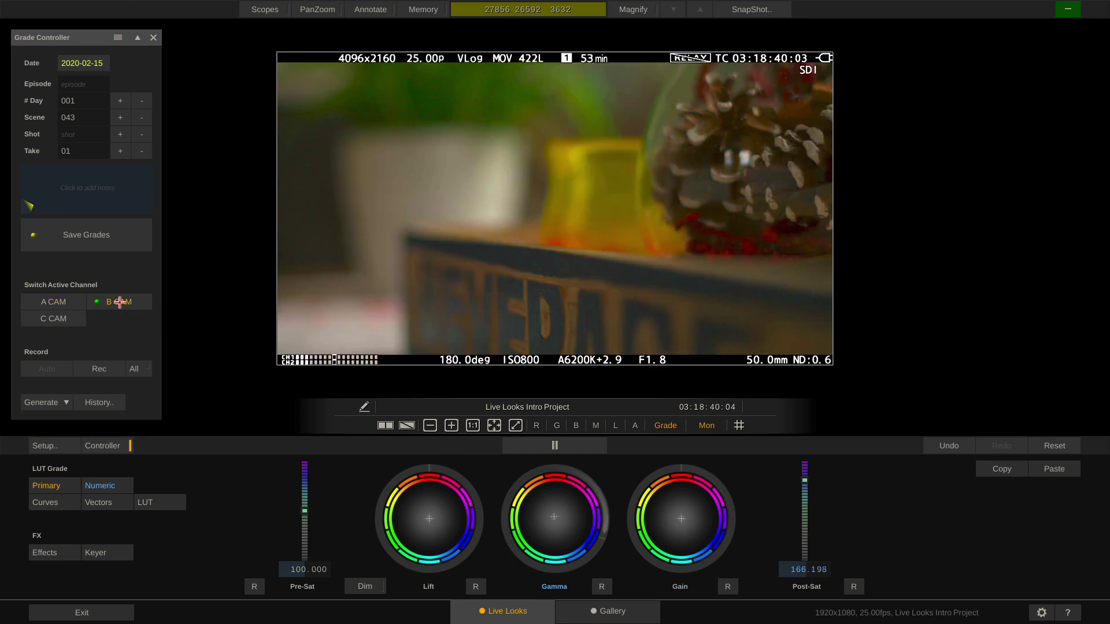
click(62, 301)
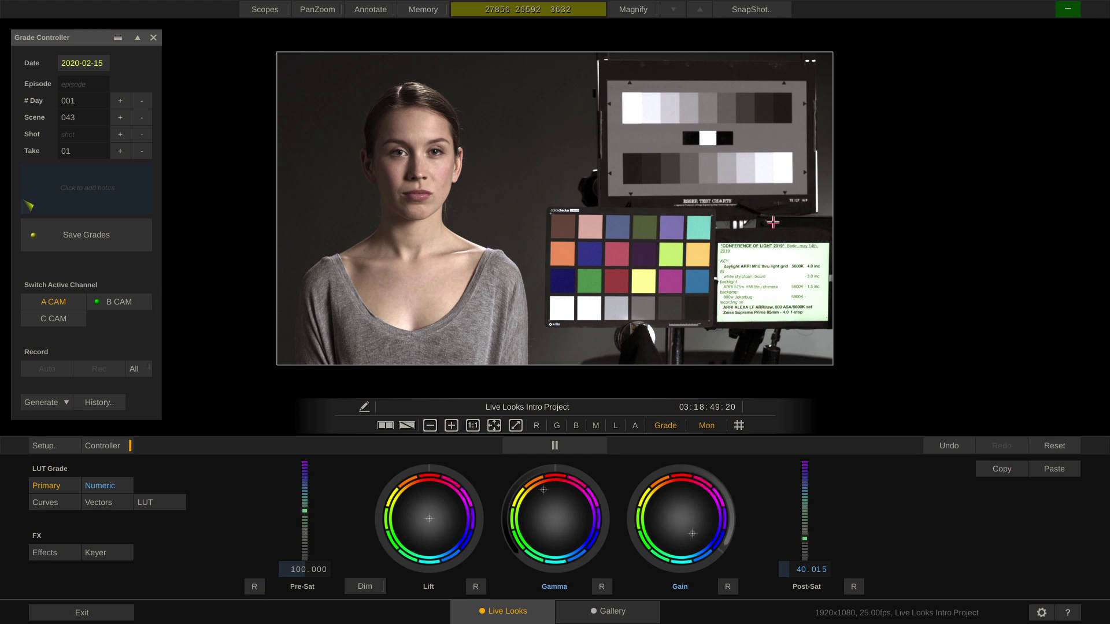
- Show and widen the Metadata panel on B CAM, then return to A CAM's Camera ID A002R271
mouse_move(986, 234)
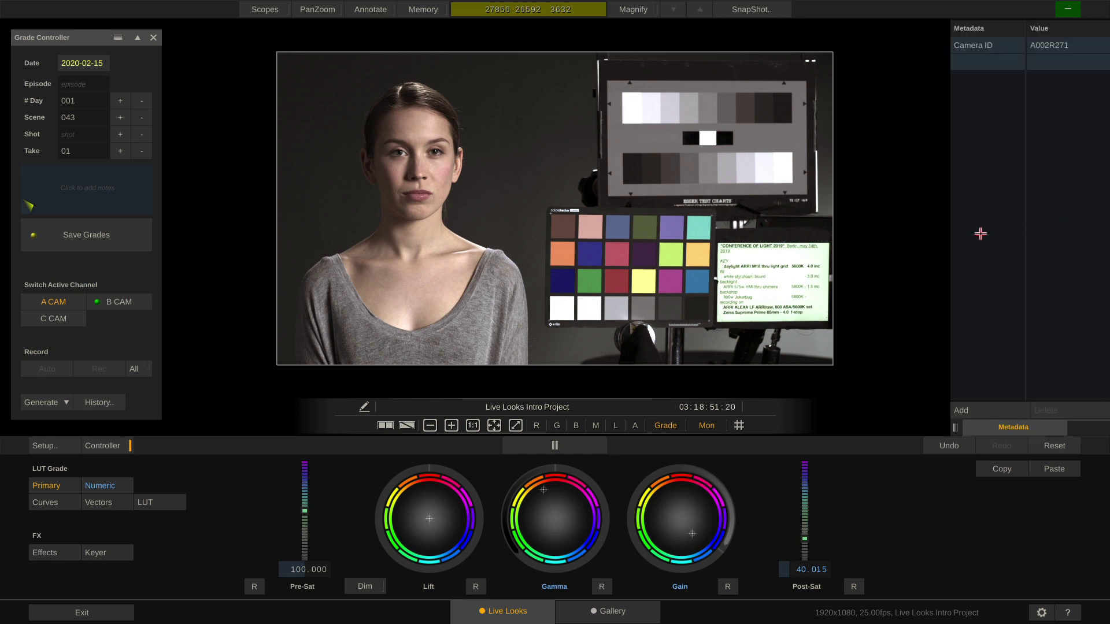
click(118, 302)
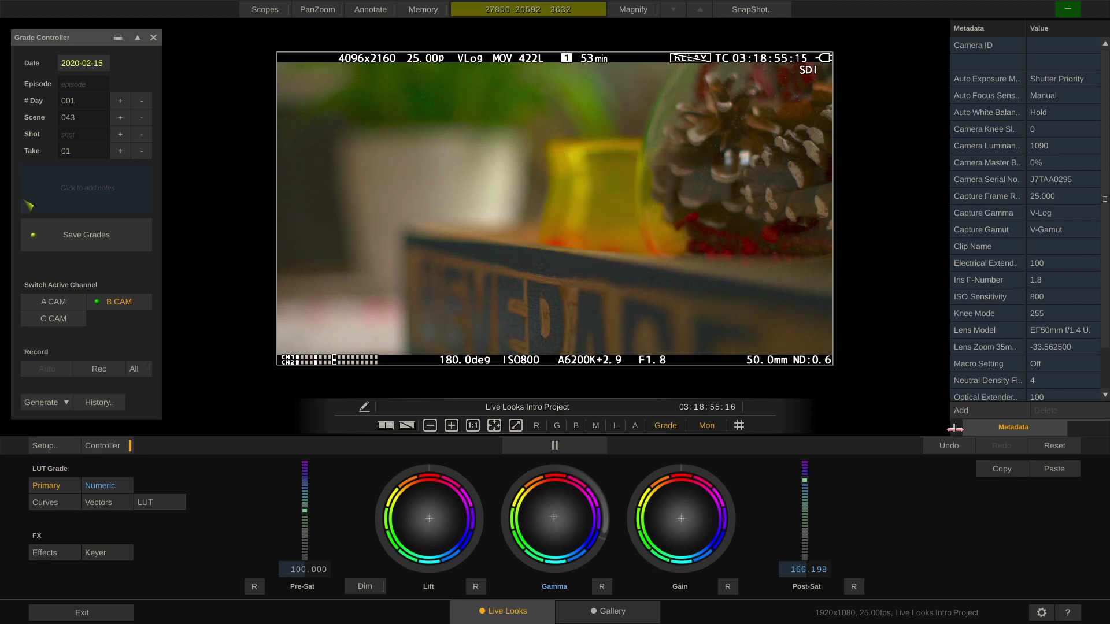
drag(955, 428, 888, 428)
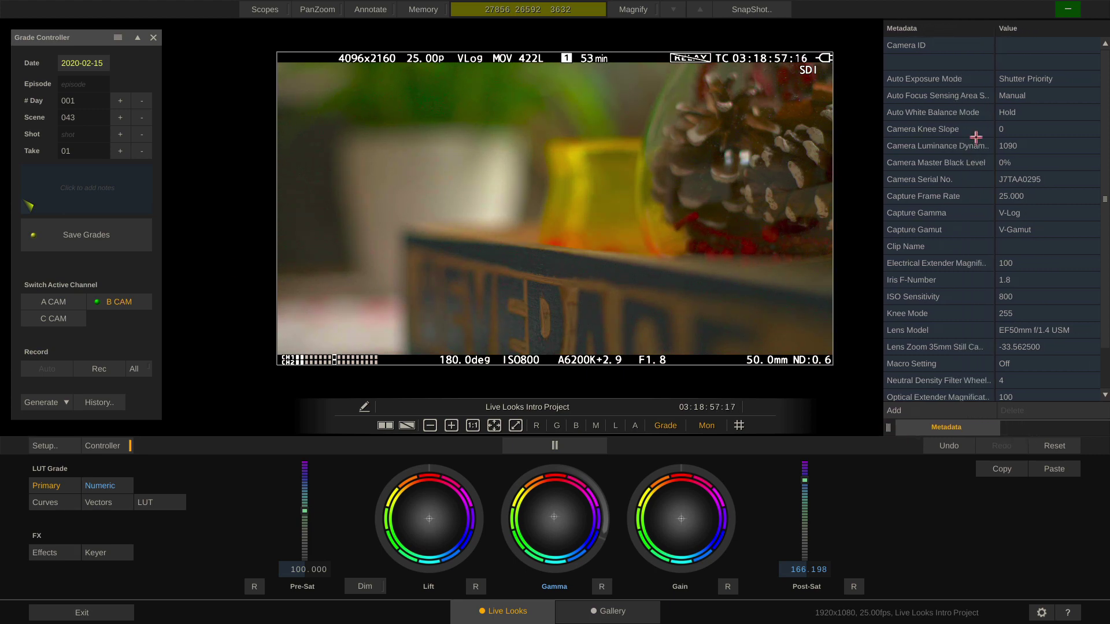
scroll(976, 137, down, 1)
scroll(976, 137, up, 2)
click(56, 301)
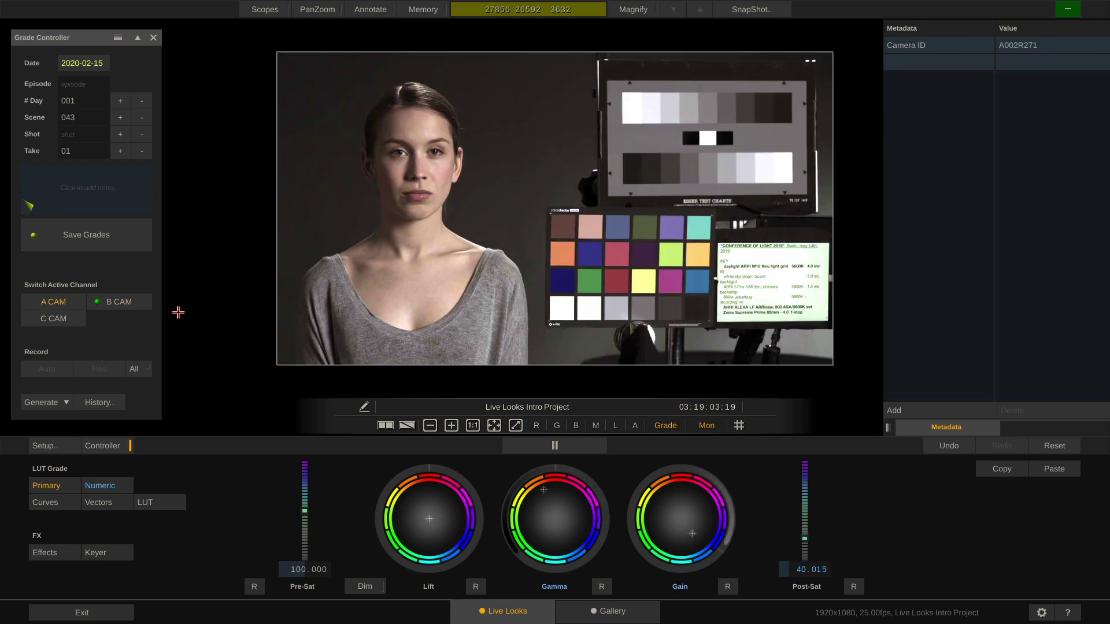
click(266, 15)
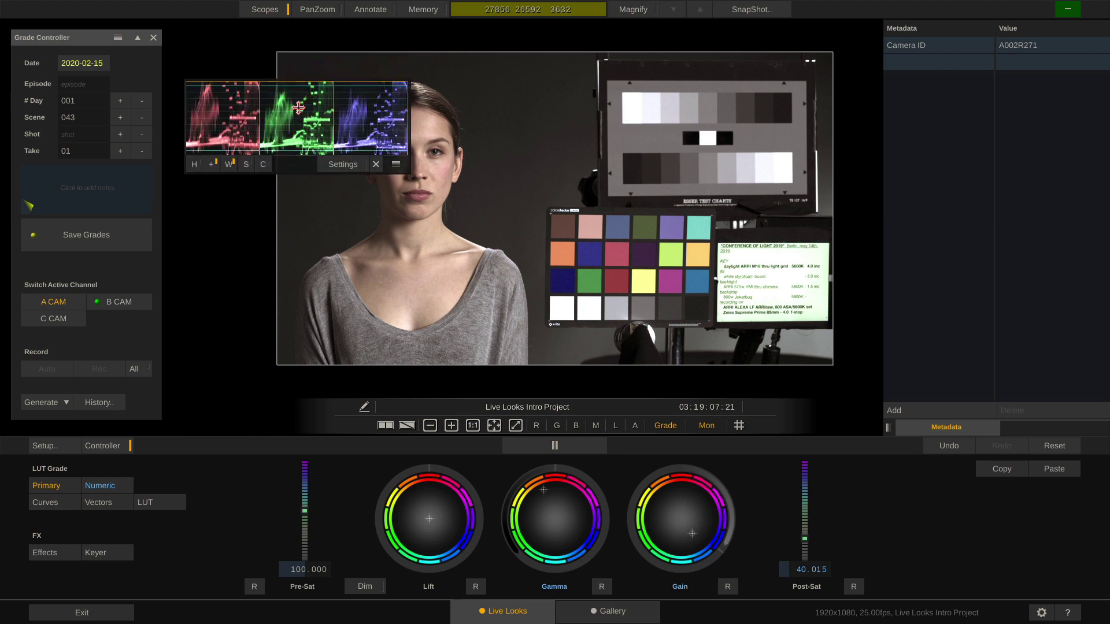
click(267, 13)
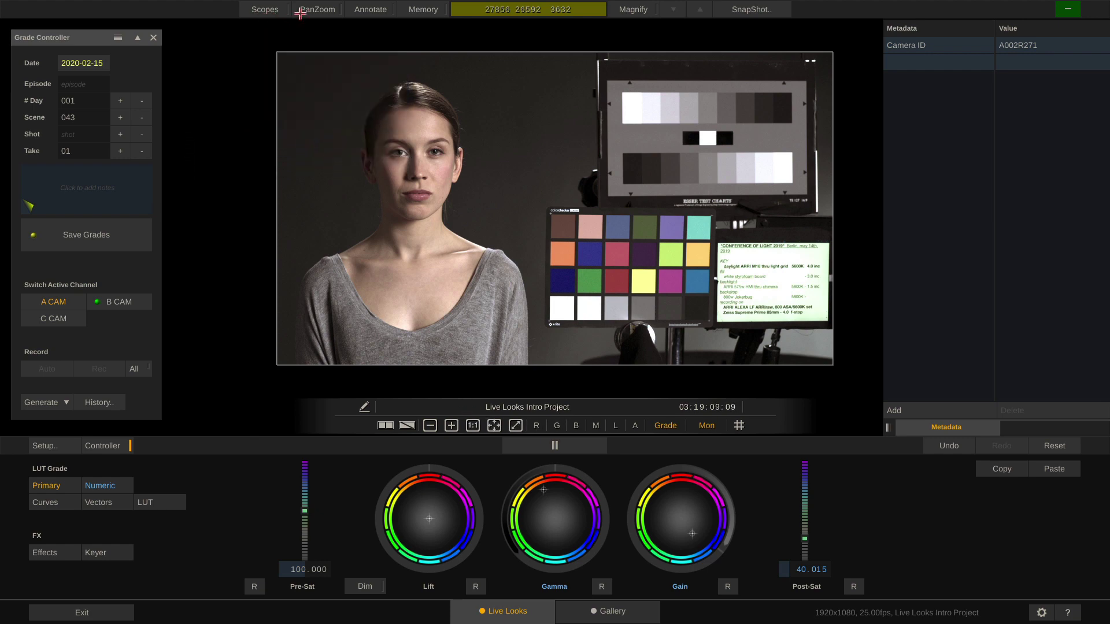
click(636, 13)
drag(578, 159, 587, 248)
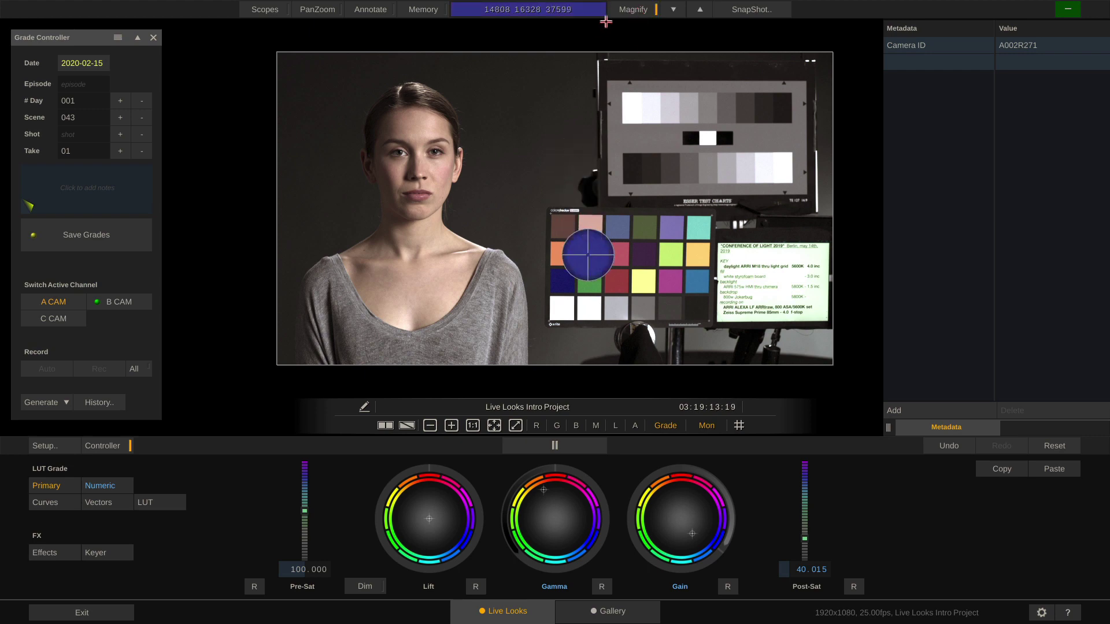
click(637, 11)
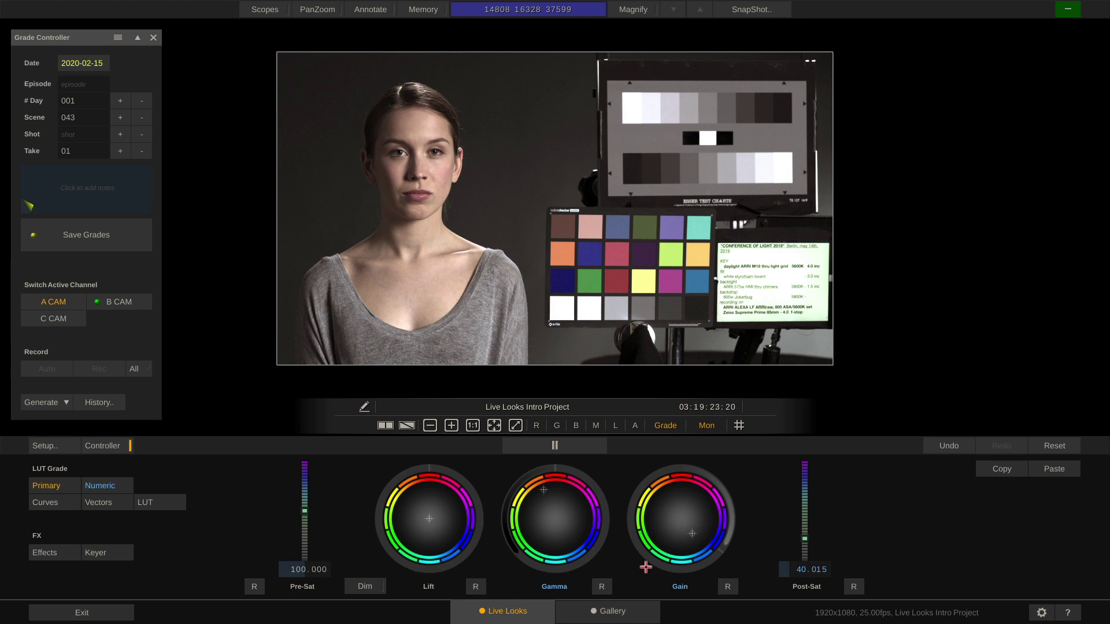
- Show the primary grade as Numeric values and lower S-Curve from 7.552 to 6.175
click(98, 486)
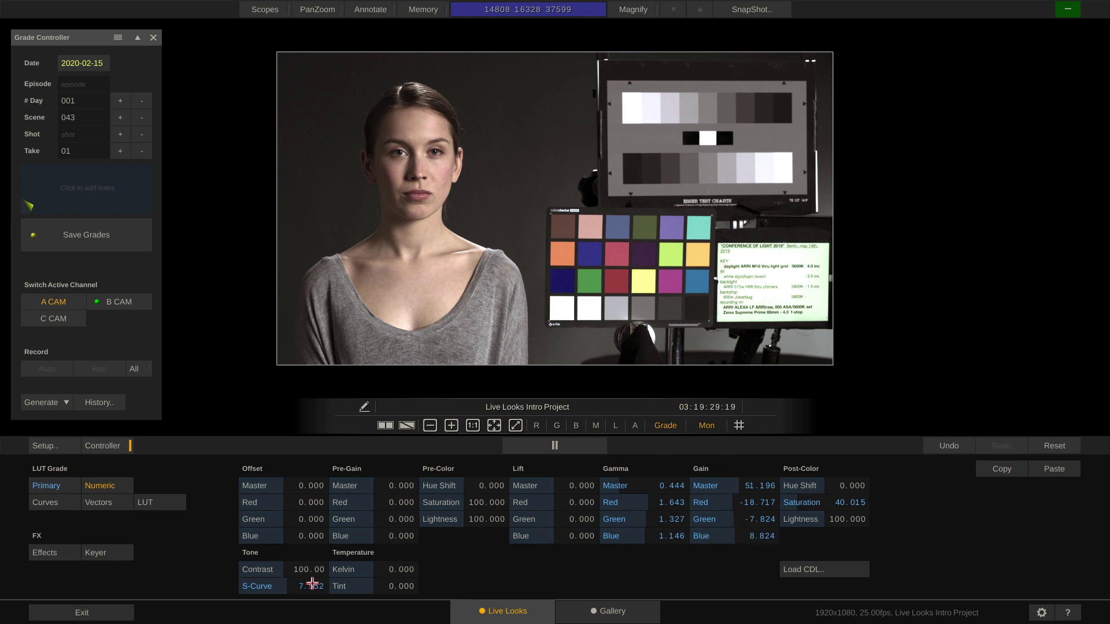
drag(306, 595, 289, 566)
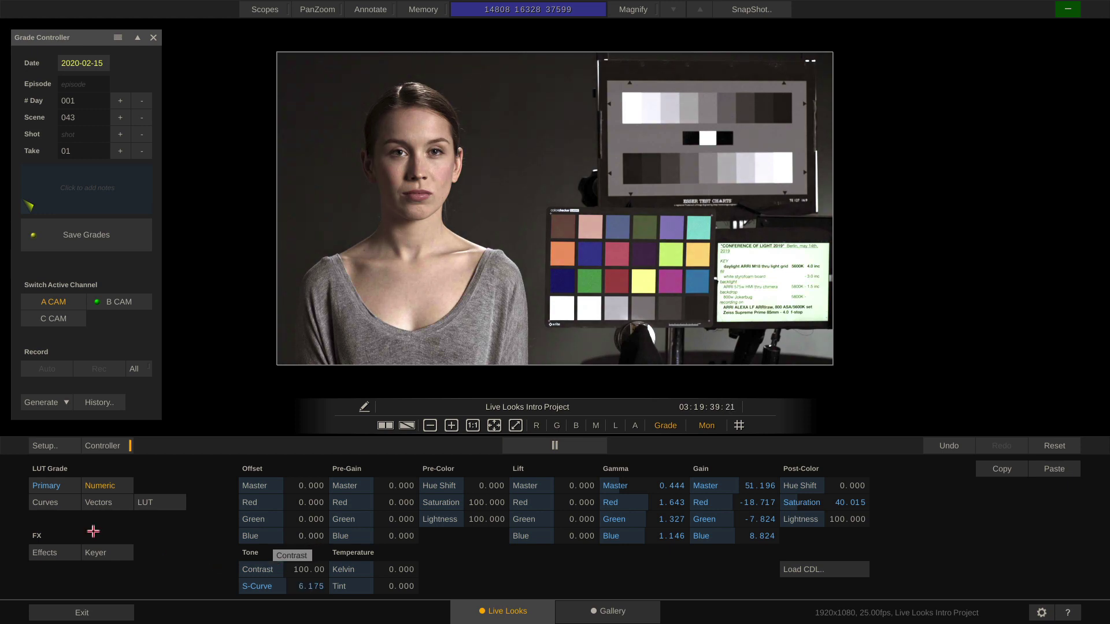
- Bend the master curve, then pick the red chart patch to reshape the Hue-Sat curve
click(43, 501)
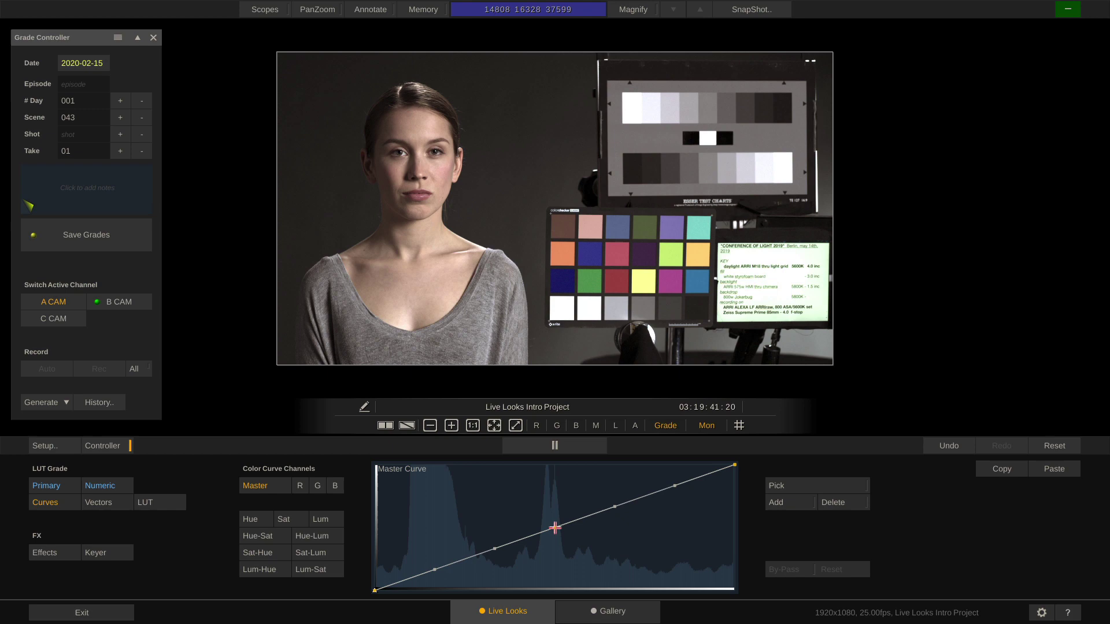
mouse_move(555, 528)
mouse_down()
mouse_move(543, 508)
mouse_move(563, 538)
mouse_move(554, 525)
mouse_up()
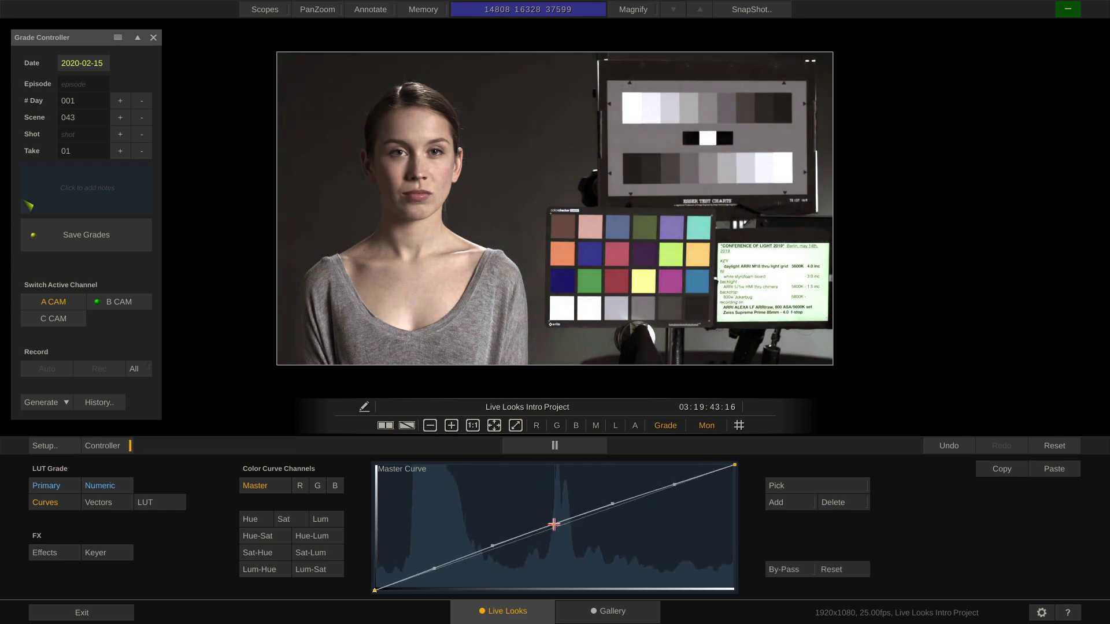
click(261, 536)
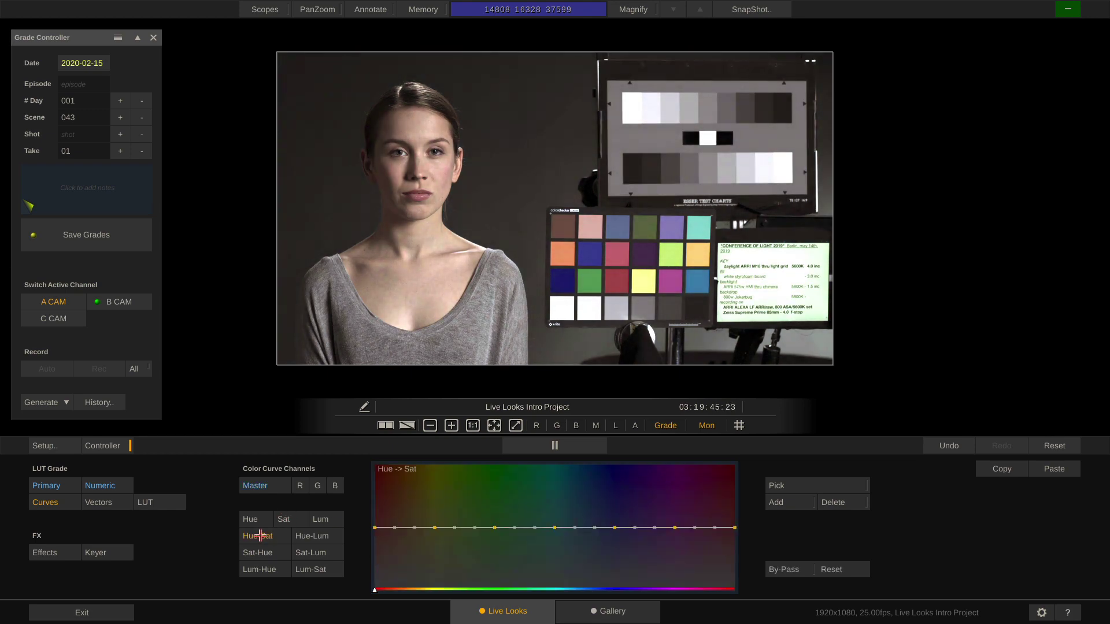
click(820, 486)
mouse_move(615, 283)
mouse_down()
mouse_move(612, 208)
mouse_move(613, 344)
mouse_move(613, 271)
mouse_move(612, 295)
mouse_up()
click(777, 485)
- Warp a point on the Hue-Sat vector grid as a trial, then Reset the vector correction
click(104, 503)
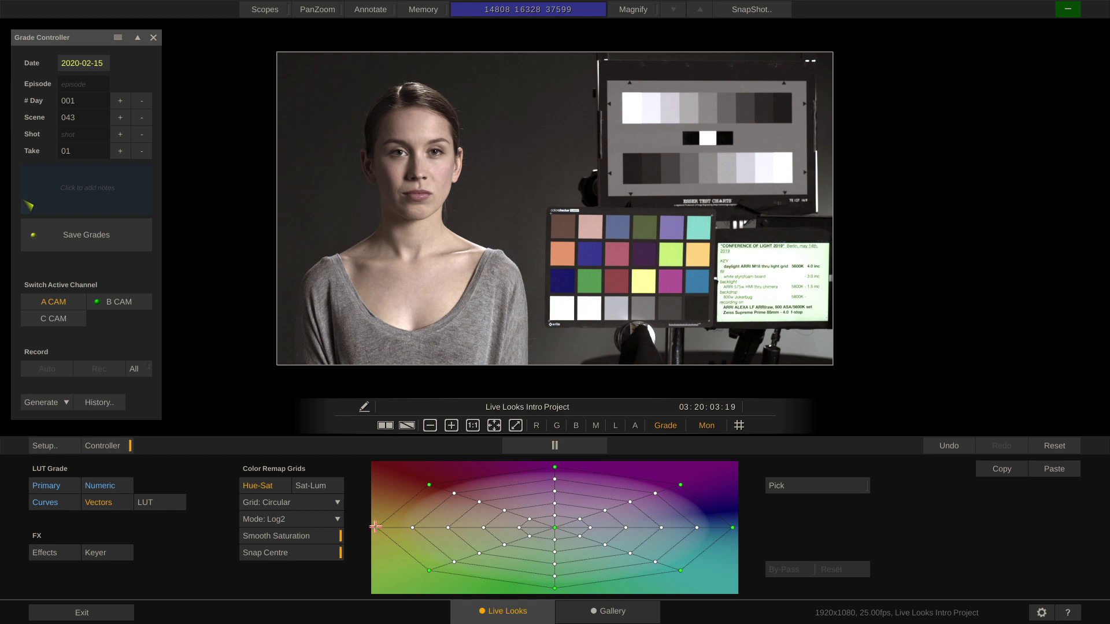
mouse_move(379, 527)
mouse_down()
mouse_move(546, 527)
mouse_move(532, 524)
mouse_move(525, 453)
mouse_move(480, 523)
mouse_move(376, 528)
mouse_up()
click(831, 569)
- Load ASCEND - 70s.cube from the ASCEND folder as the grading LUT
click(161, 502)
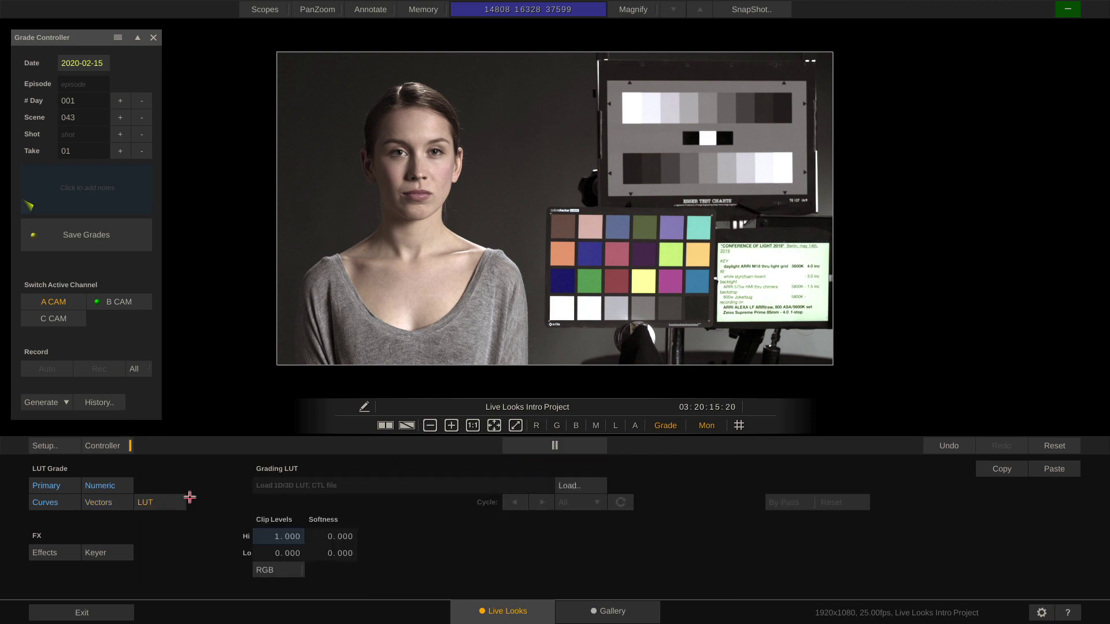
click(562, 487)
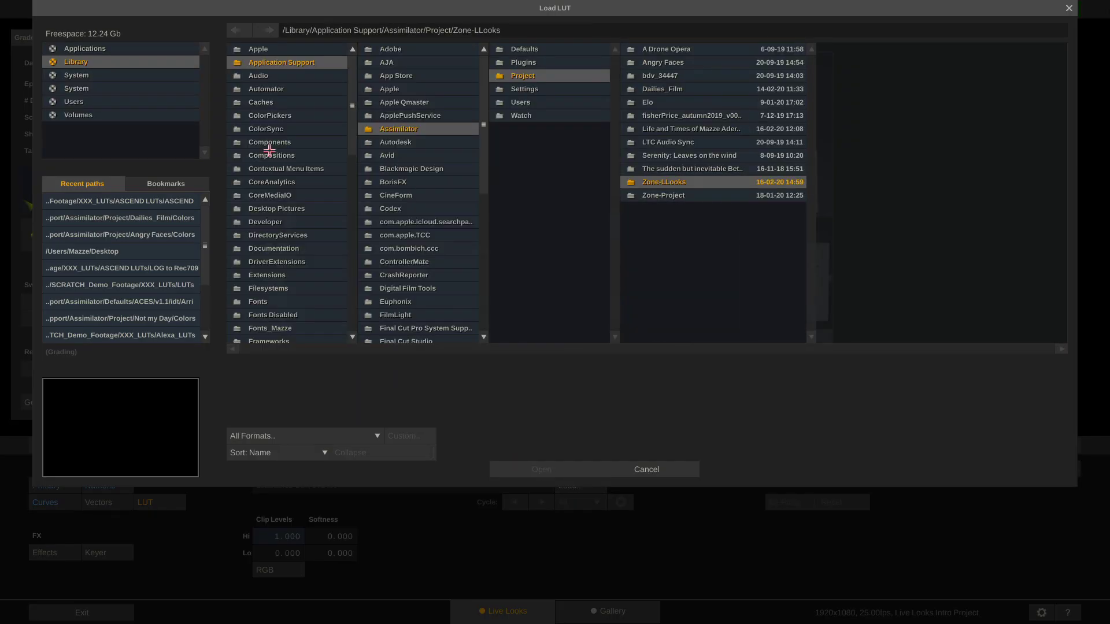
click(161, 199)
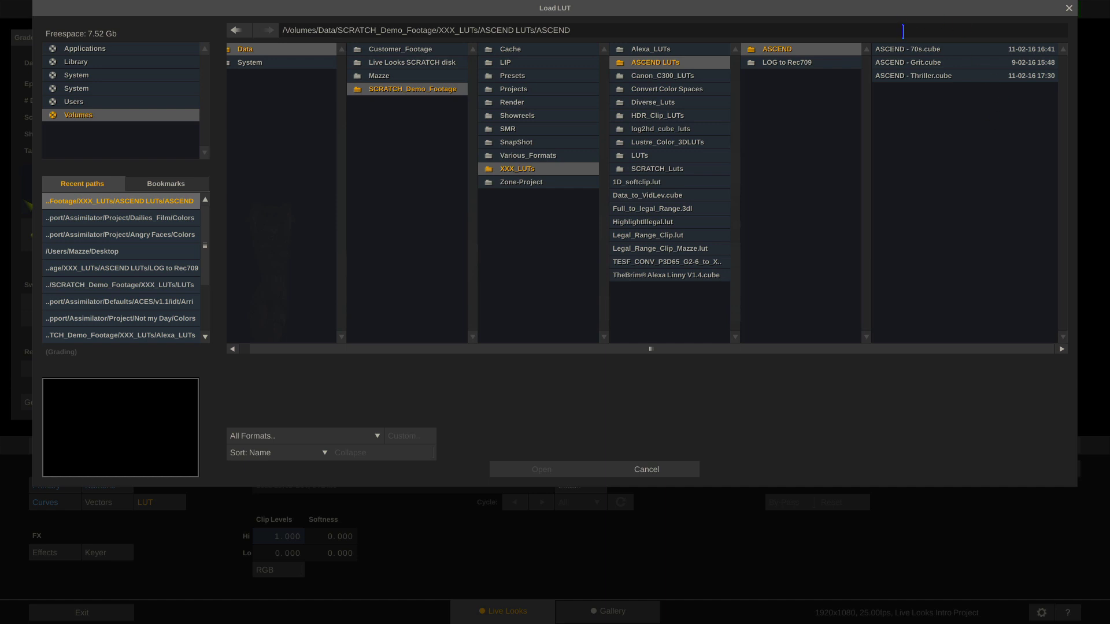
double_click(934, 51)
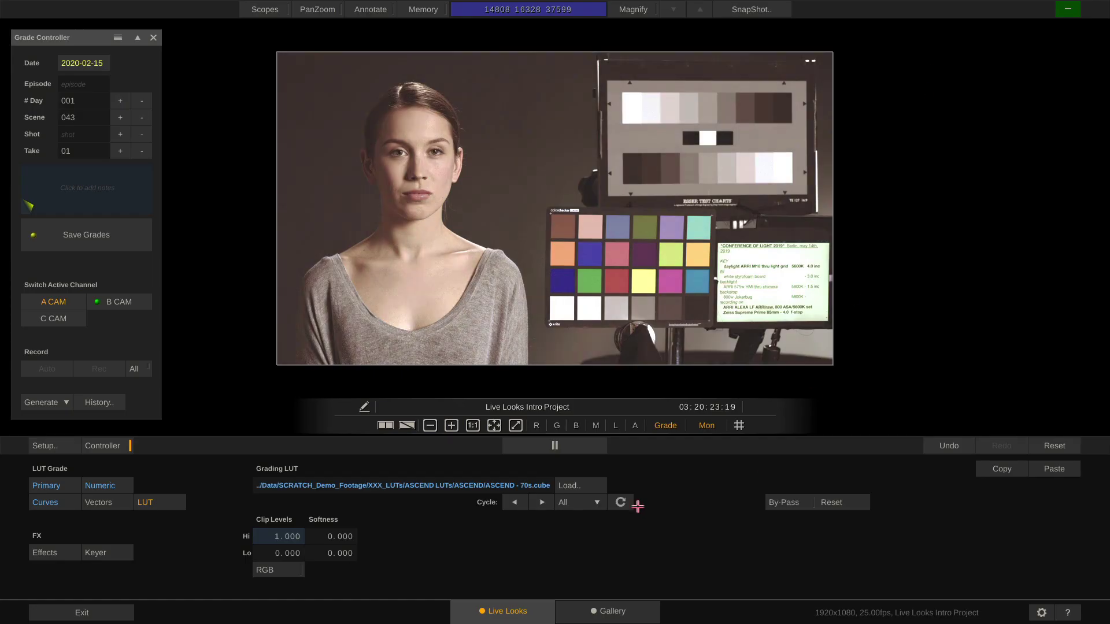
- Cycle through the ASCEND LUTs, then apply ASCEND - Grit from the Cycle list
click(542, 505)
click(542, 504)
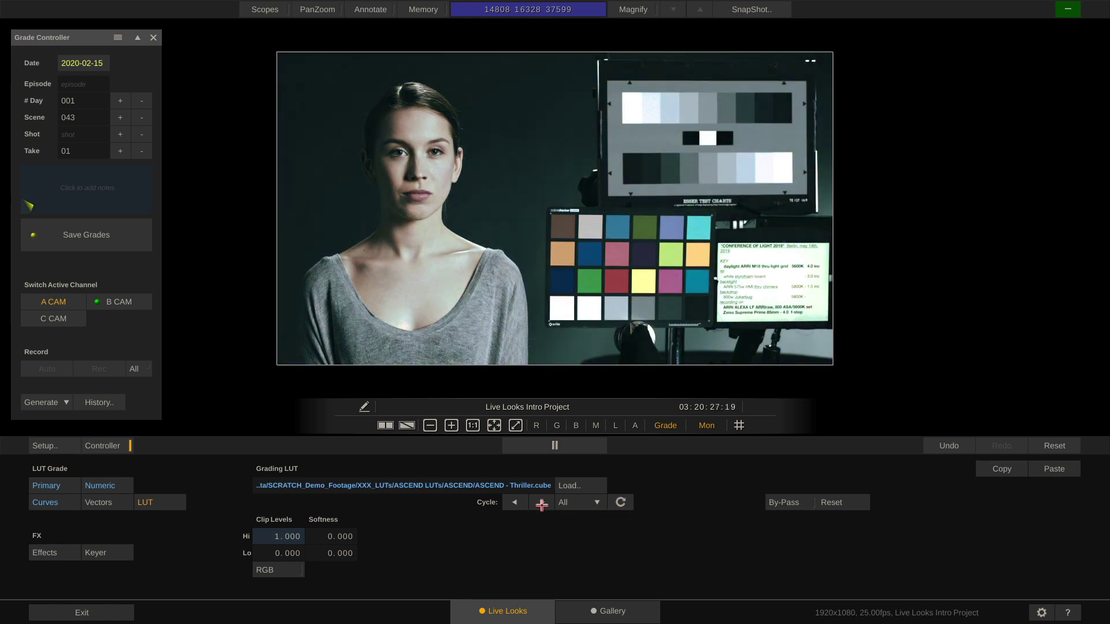
click(542, 504)
click(541, 505)
click(542, 505)
click(598, 504)
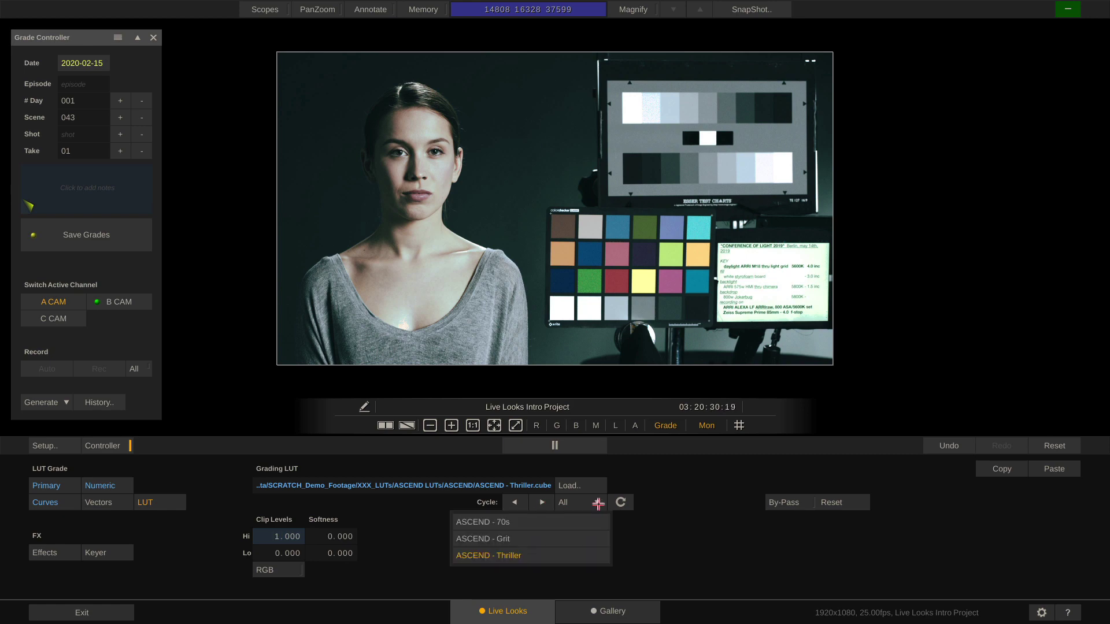
click(581, 542)
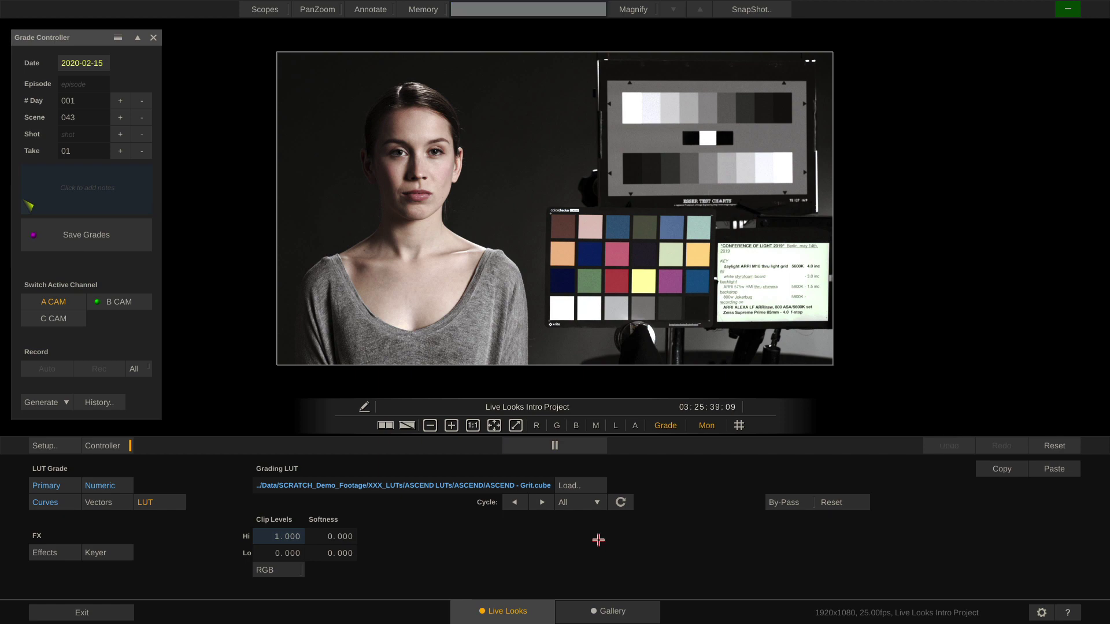
- On the B CAM feed, open Effects and add film grain at strength 30
click(116, 301)
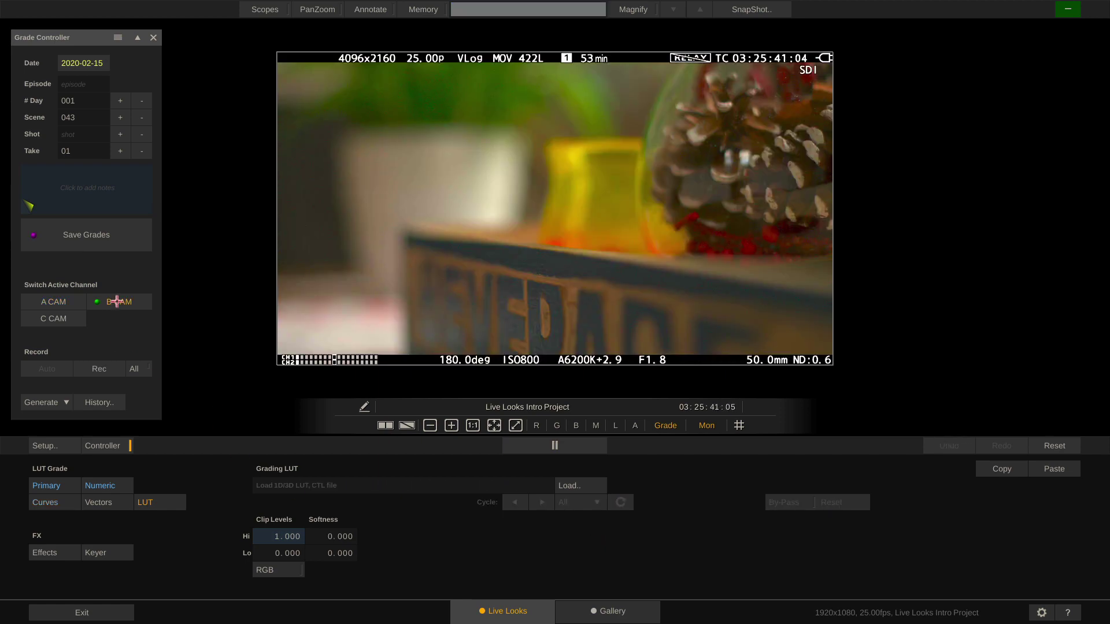
click(49, 553)
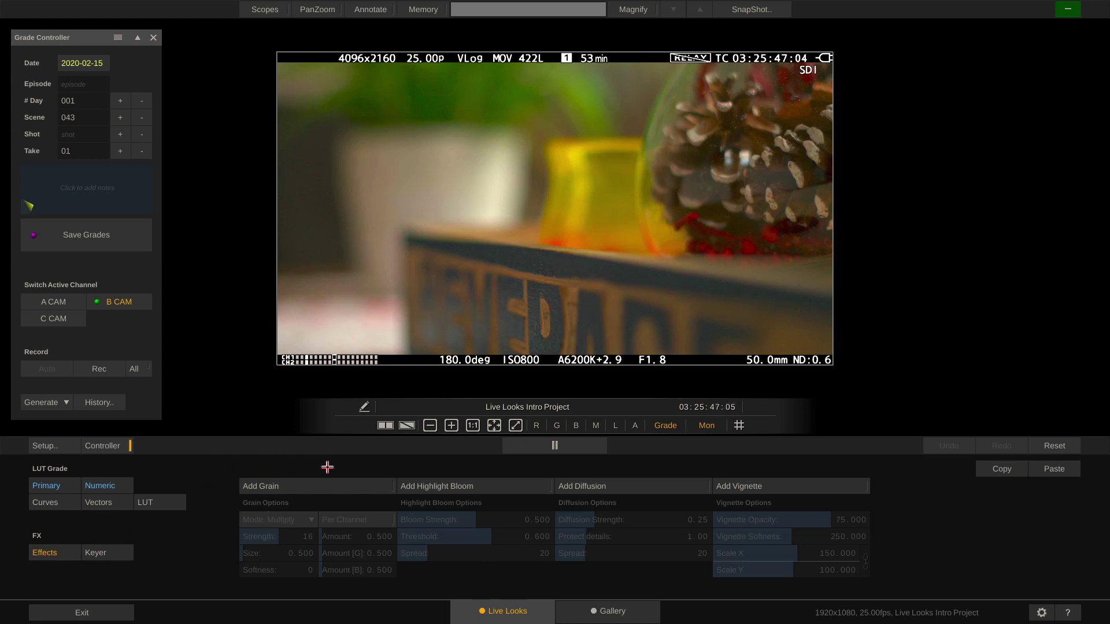
click(298, 489)
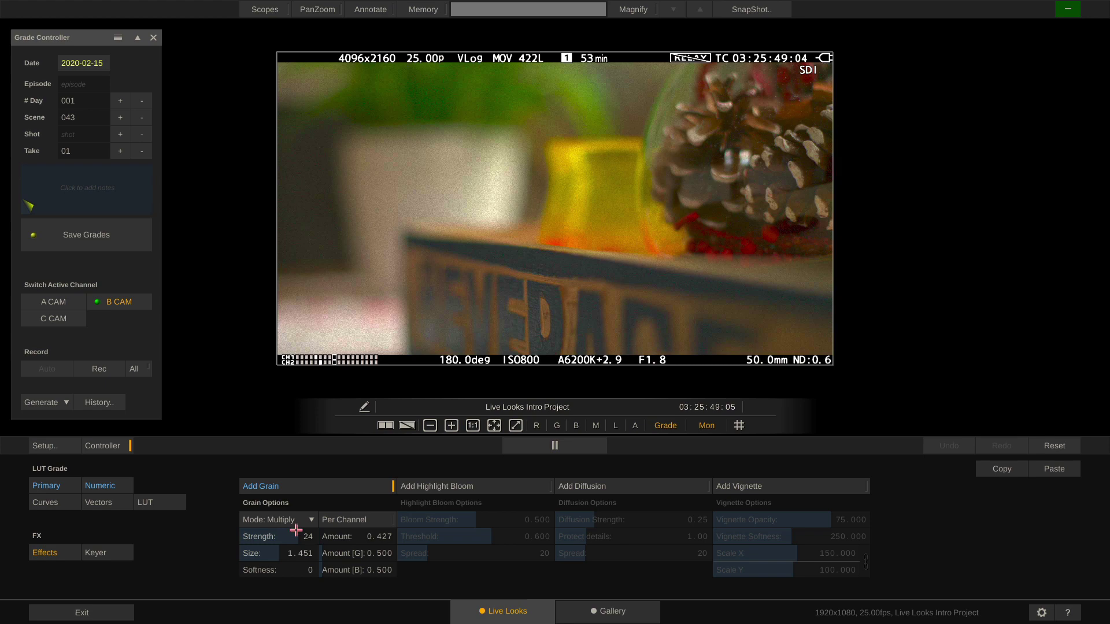
drag(286, 537, 318, 530)
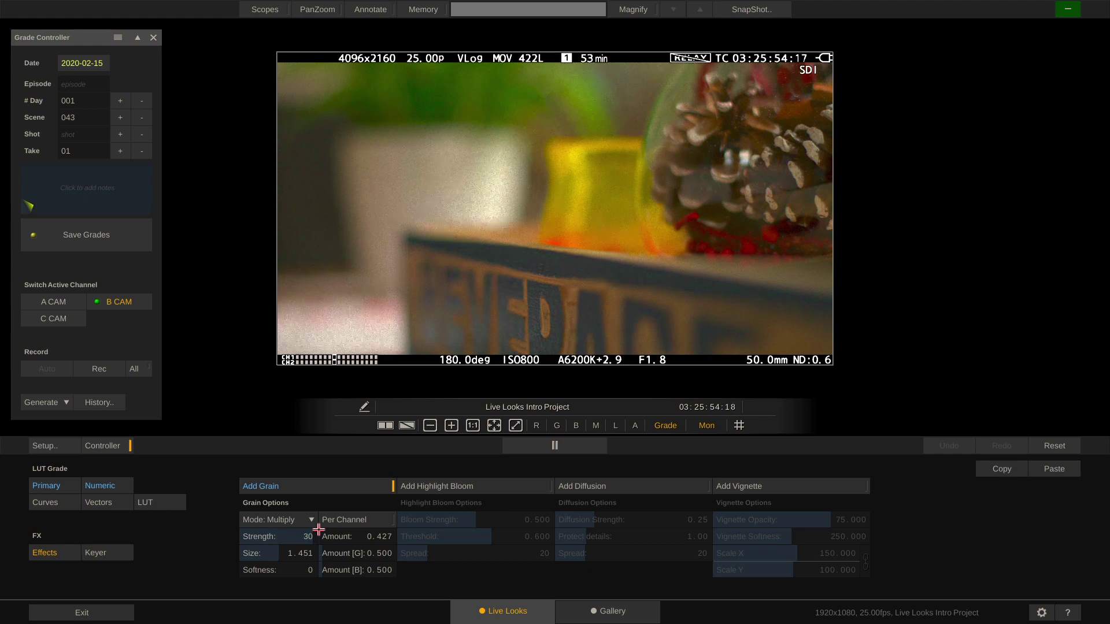
- Try grain, highlight bloom, diffusion and vignette in turn, switching each back off
click(340, 487)
click(474, 486)
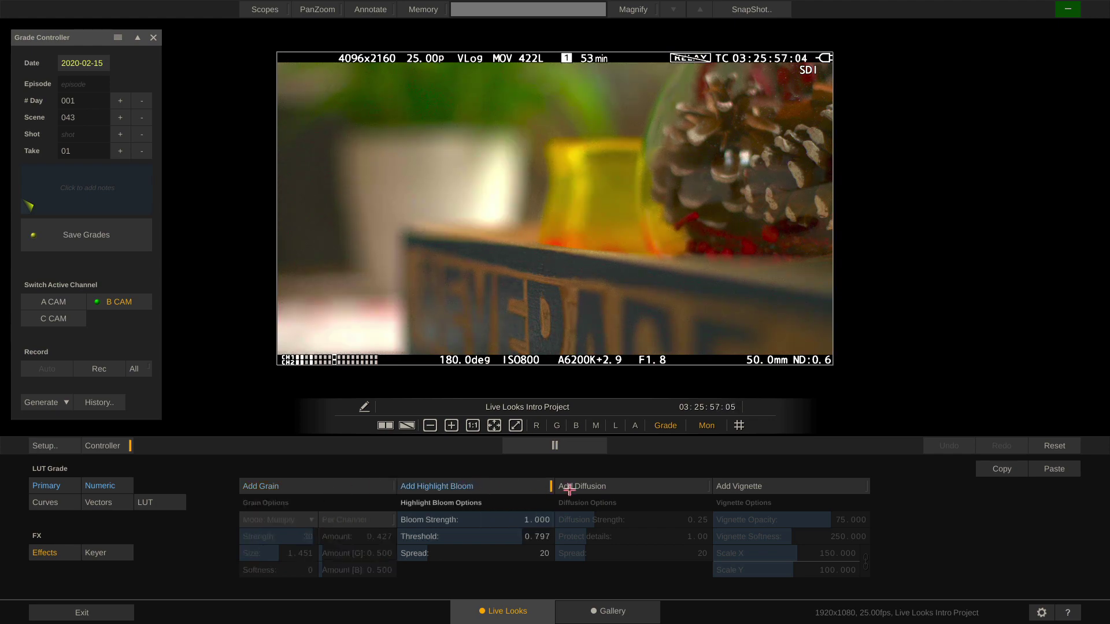
click(529, 485)
click(617, 485)
click(617, 485)
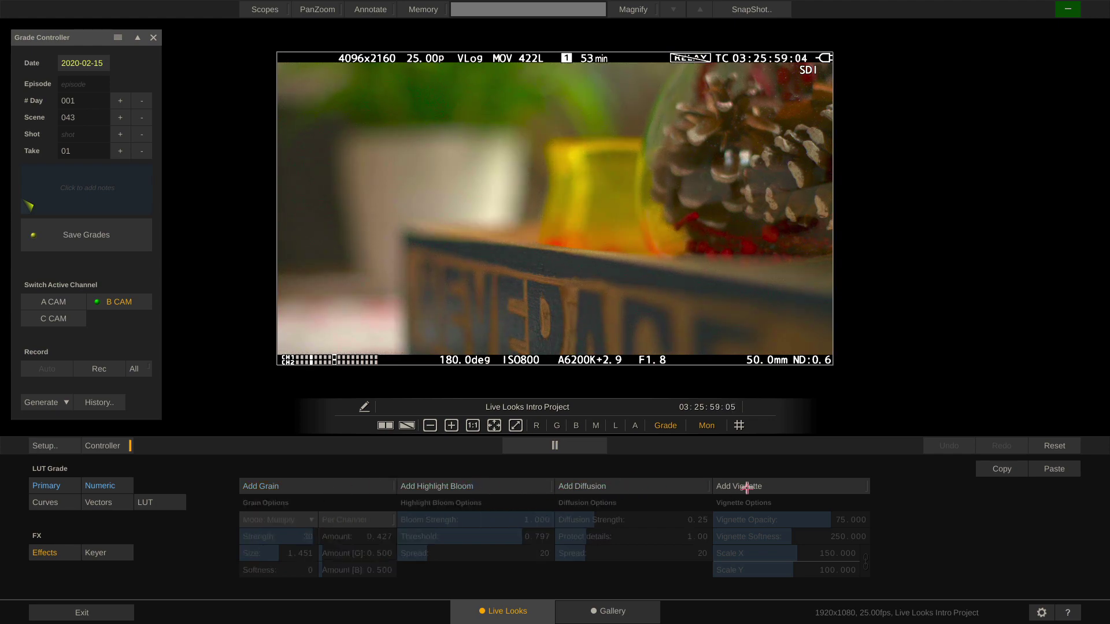
click(783, 483)
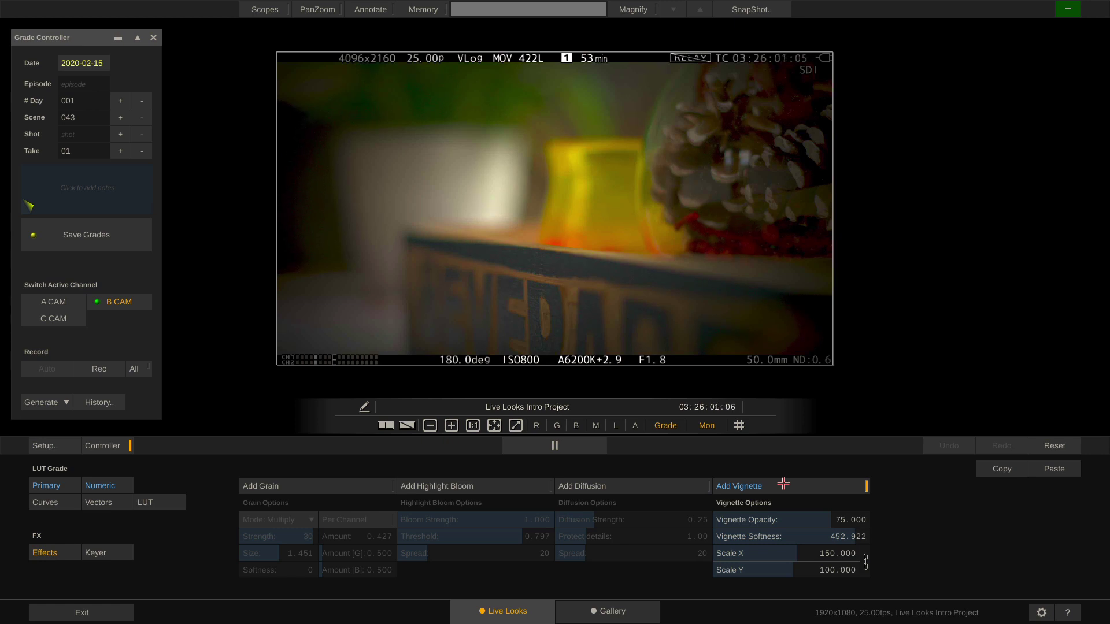
click(783, 484)
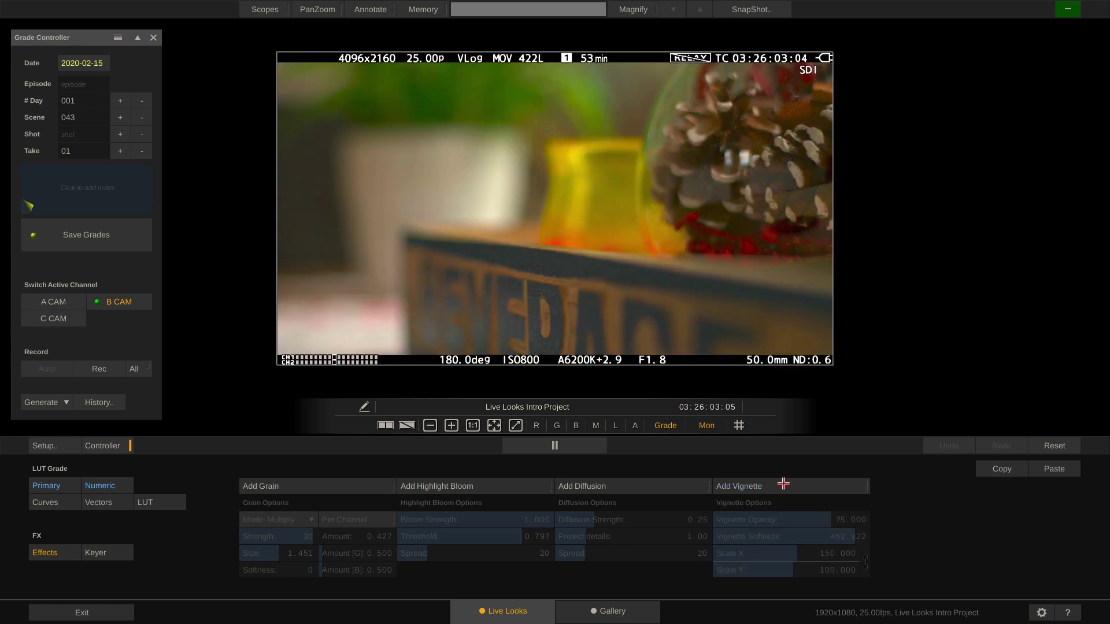
- Switch to the C CAM green-screen feed and bring up its Keyer chroma key page
click(56, 319)
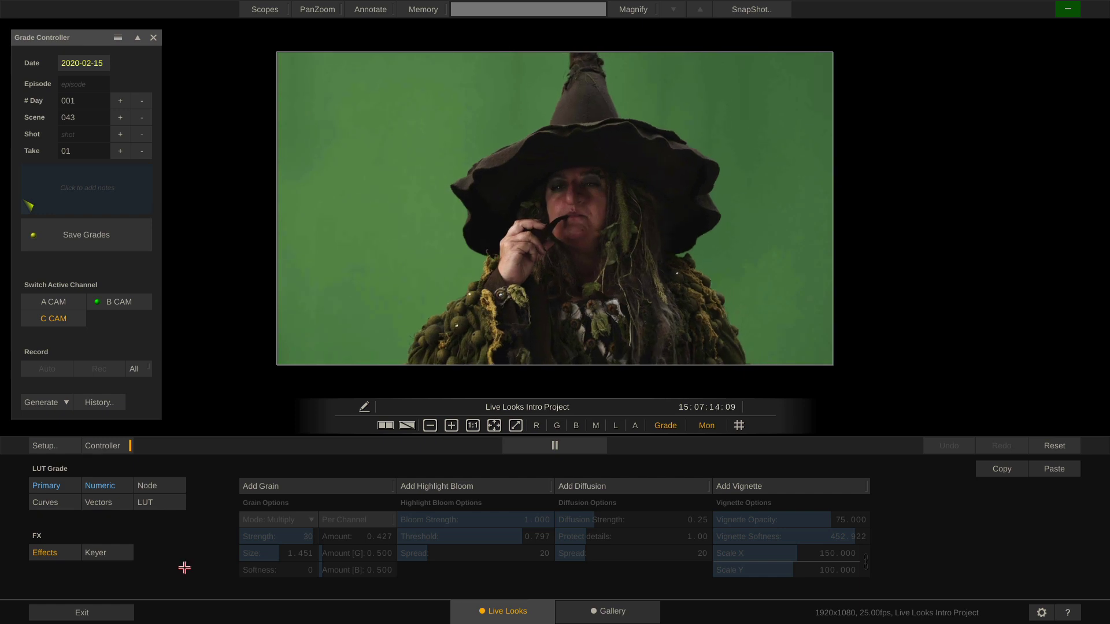
click(106, 554)
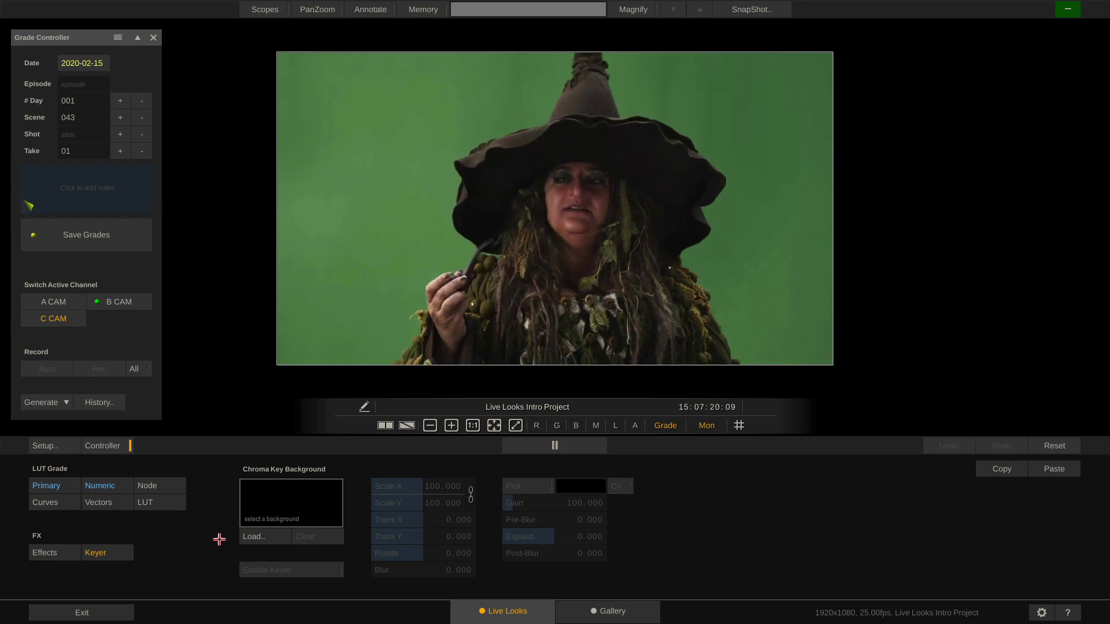
- Load the Construct 5 clip as background, key out the sampled green backdrop, and check the alpha matte
click(266, 536)
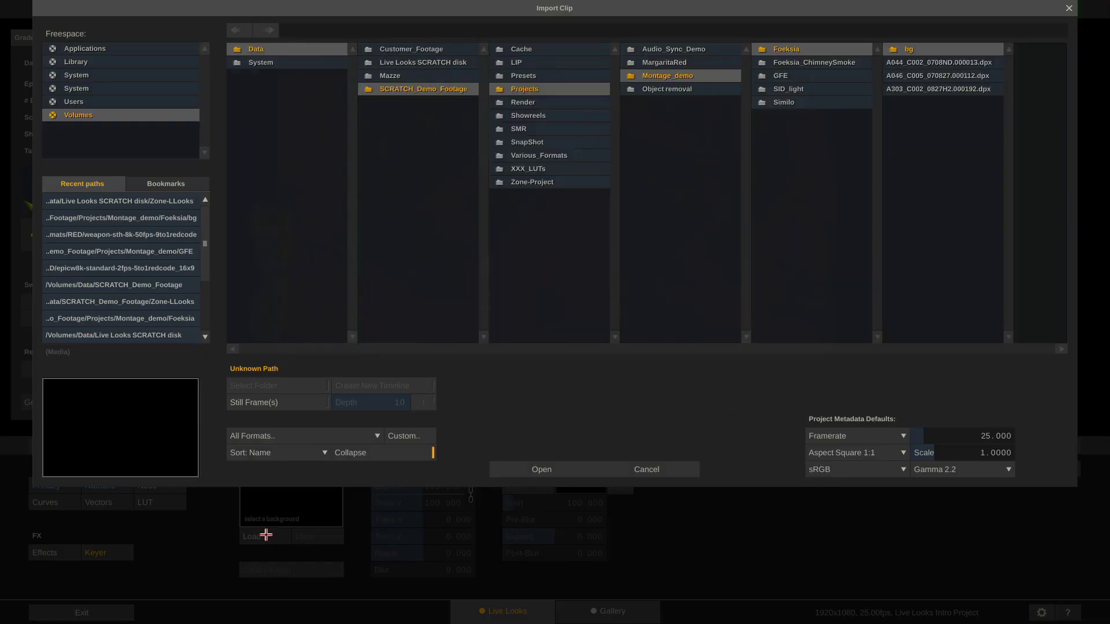
double_click(919, 52)
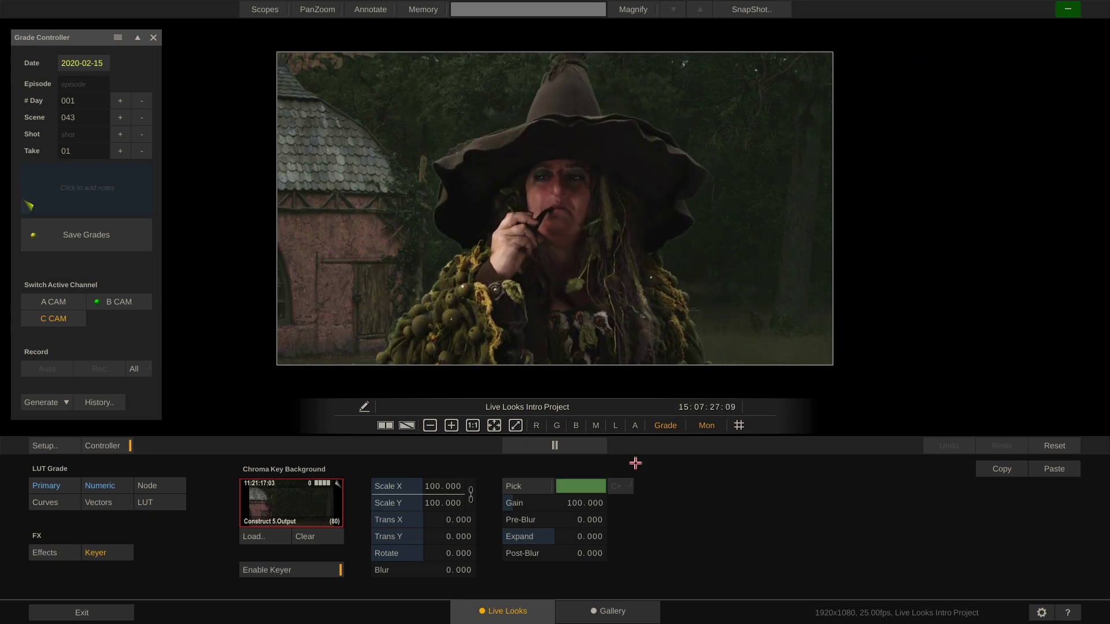
click(525, 489)
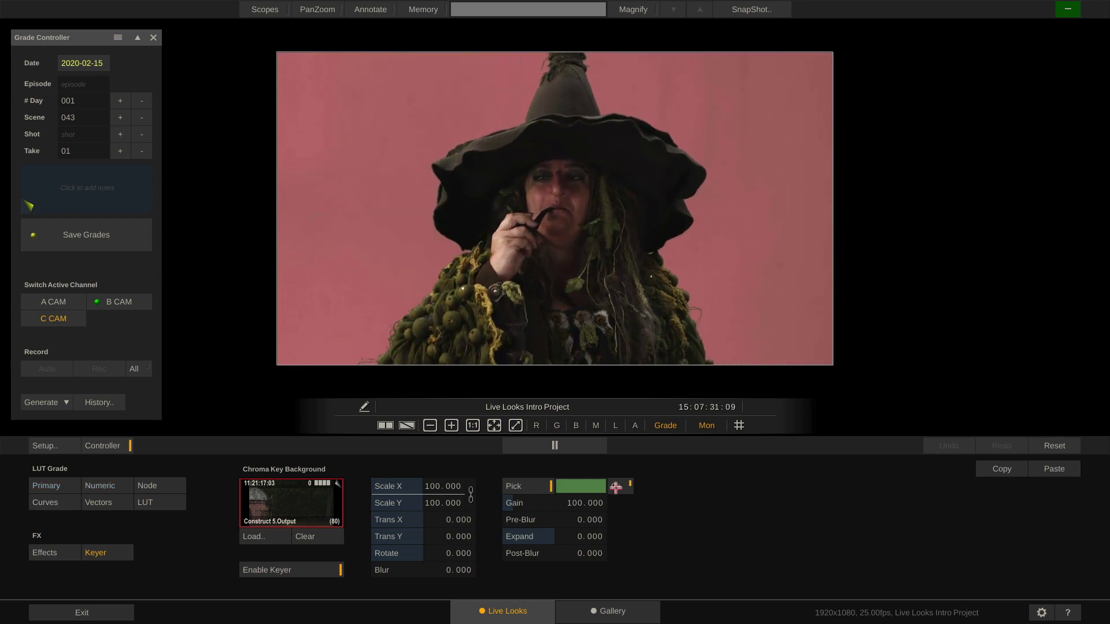
click(354, 231)
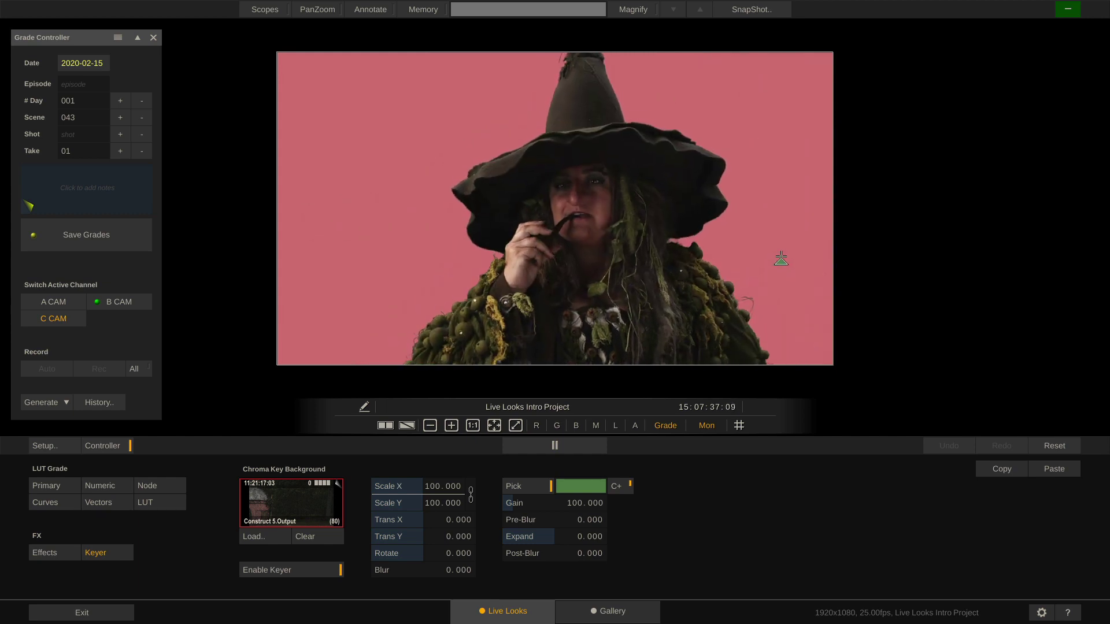
click(535, 486)
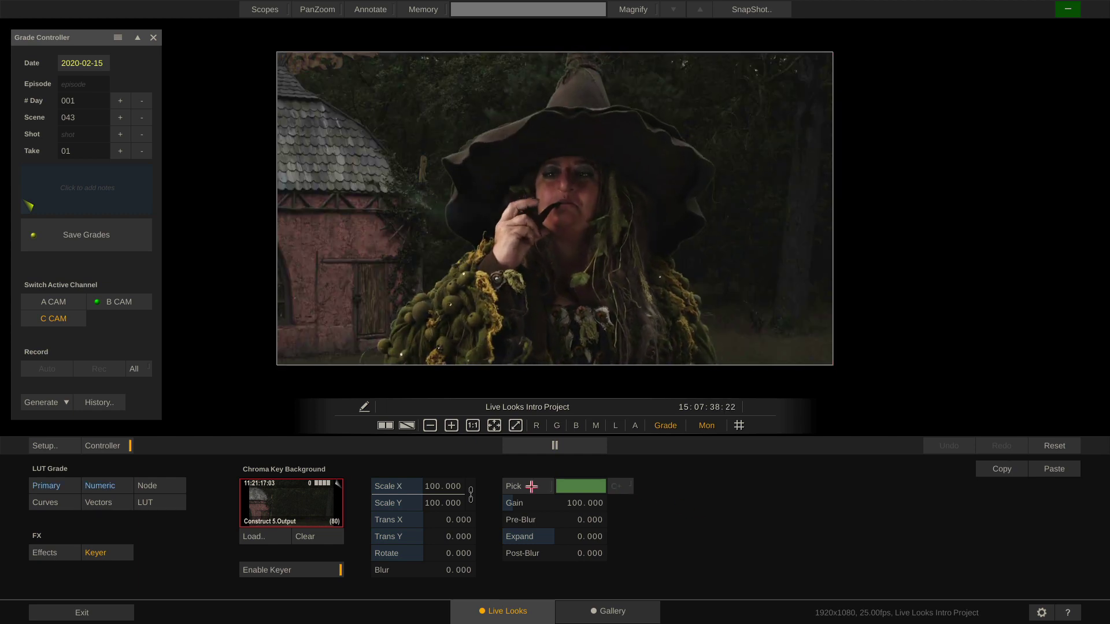
click(634, 427)
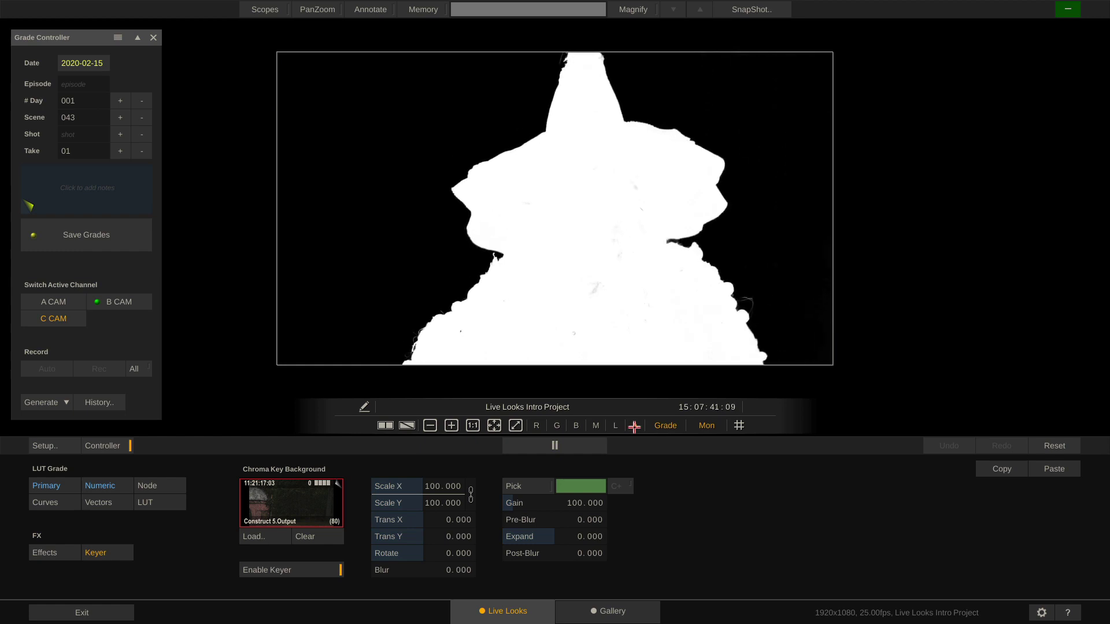
click(634, 427)
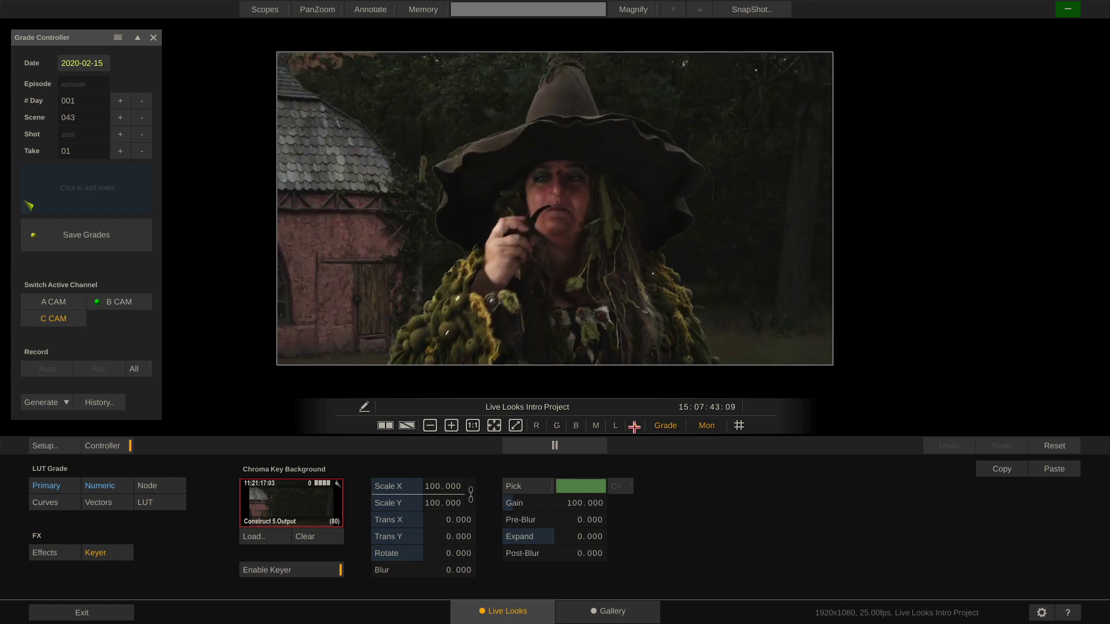
- Show A CAM with the Primary wheels in two side-by-side viewers (Ctrl+2)
click(54, 299)
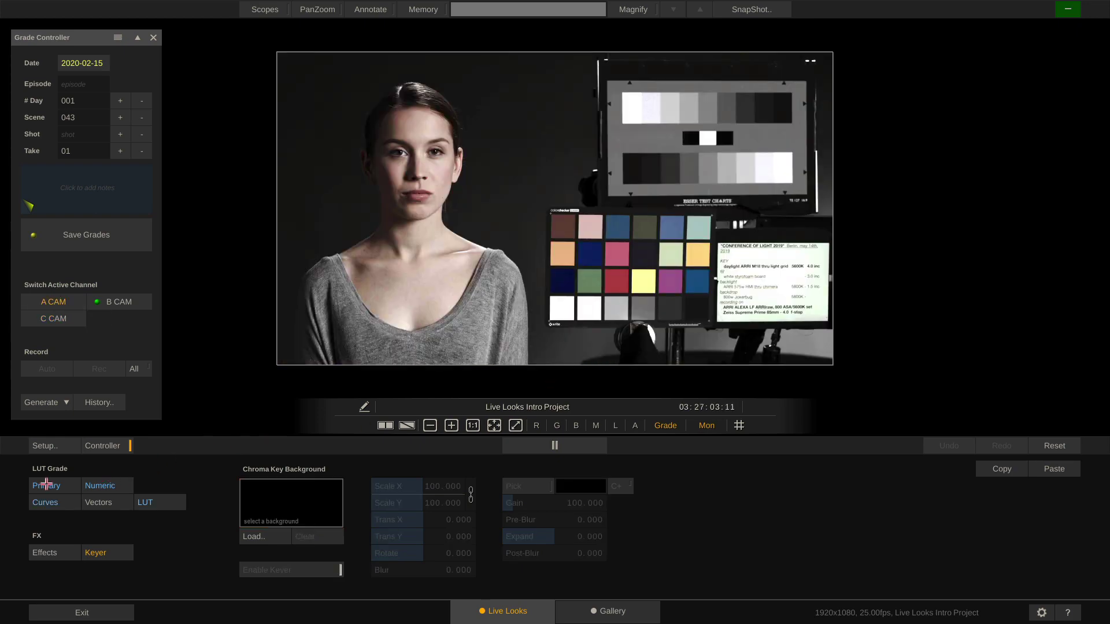
click(45, 488)
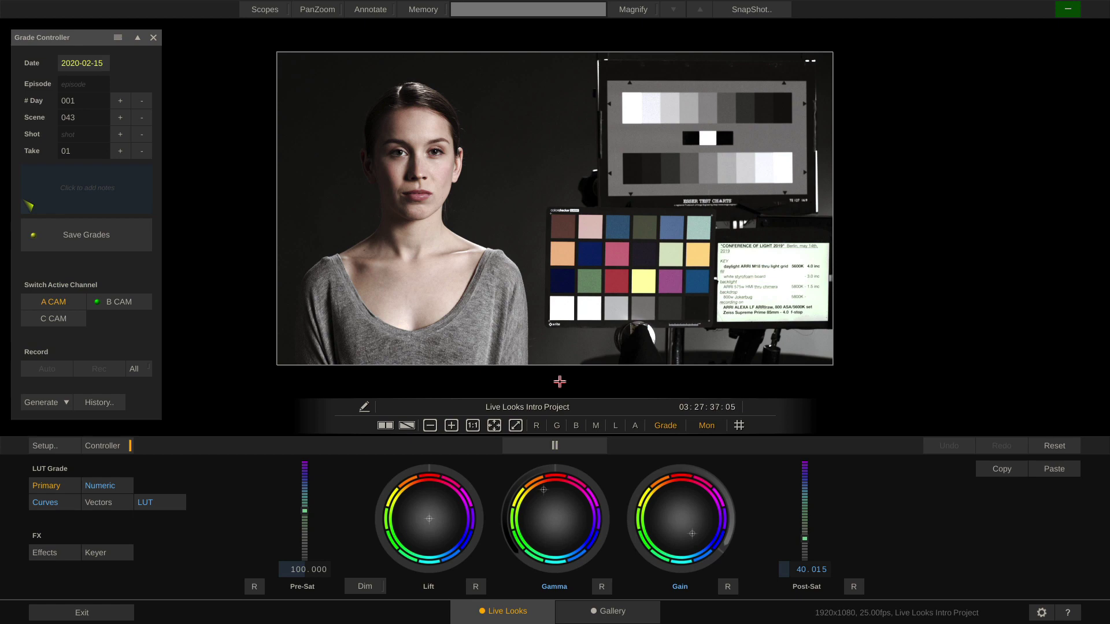
key(ctrl+2)
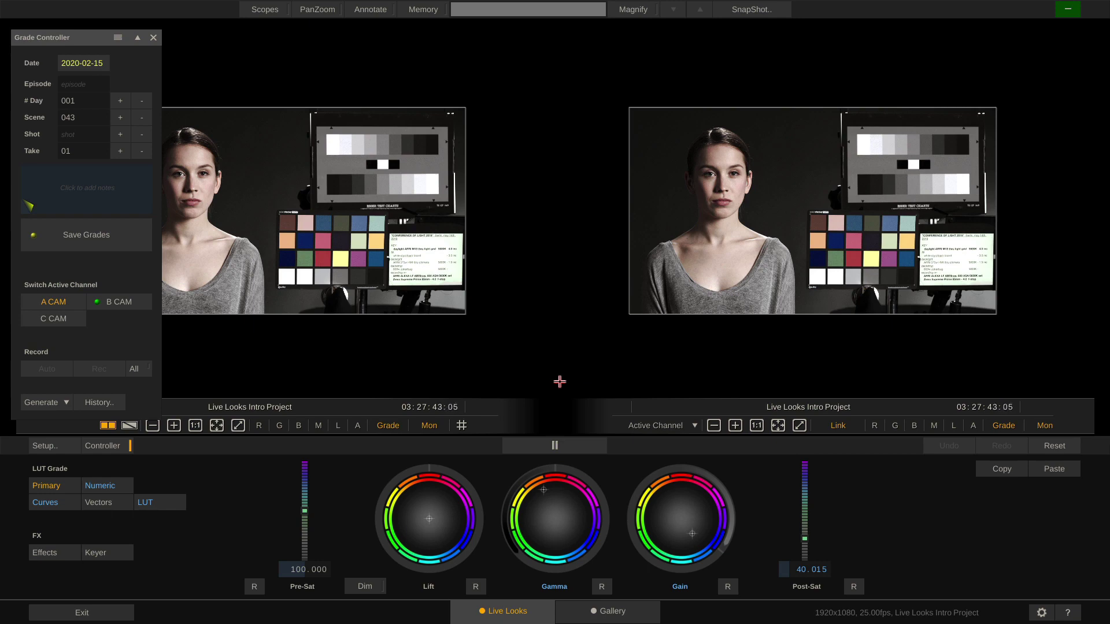
- Close the Grade Controller and compare the right viewer with and without its grade
click(154, 38)
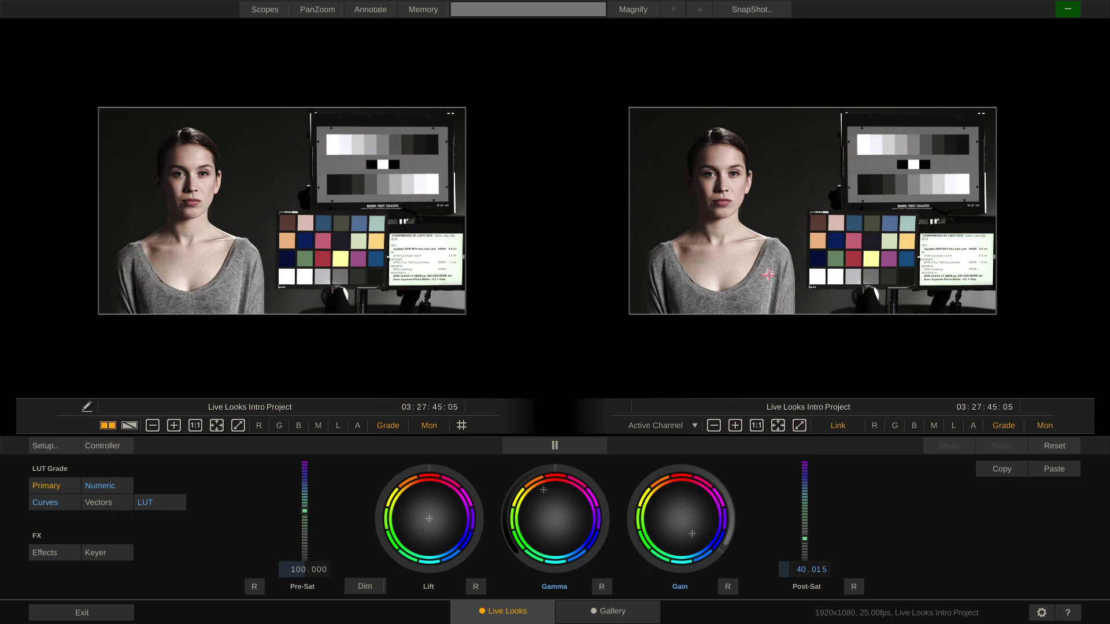
click(1004, 425)
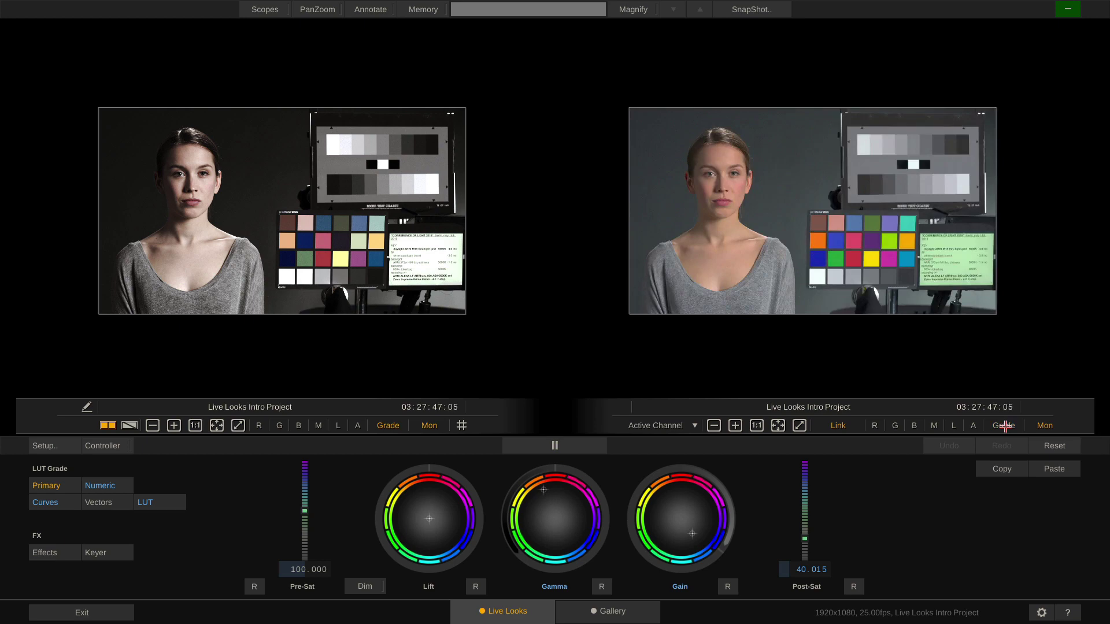
click(1004, 426)
click(1004, 426)
- Start an A/B wipe and put the A044 CAM clip on the B side
key(w)
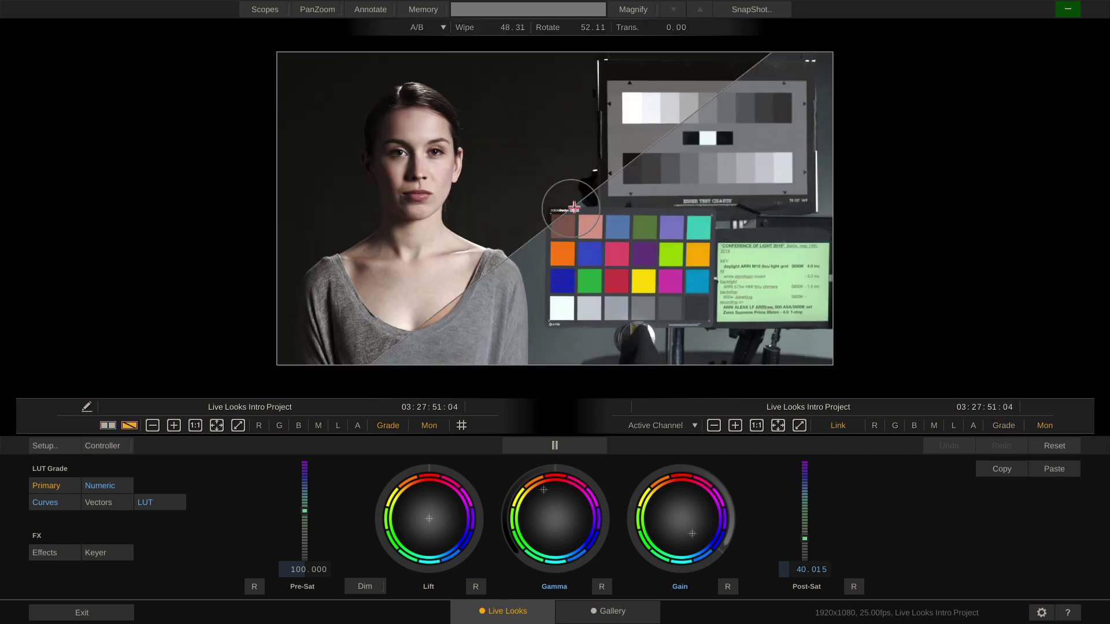
drag(574, 207, 521, 194)
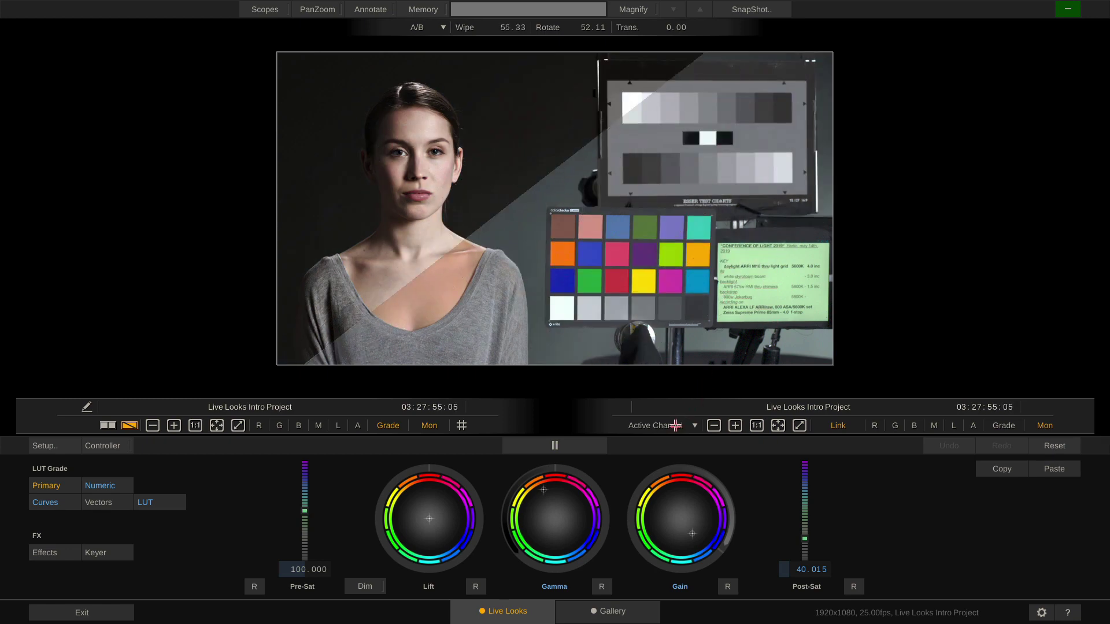
click(676, 425)
click(675, 473)
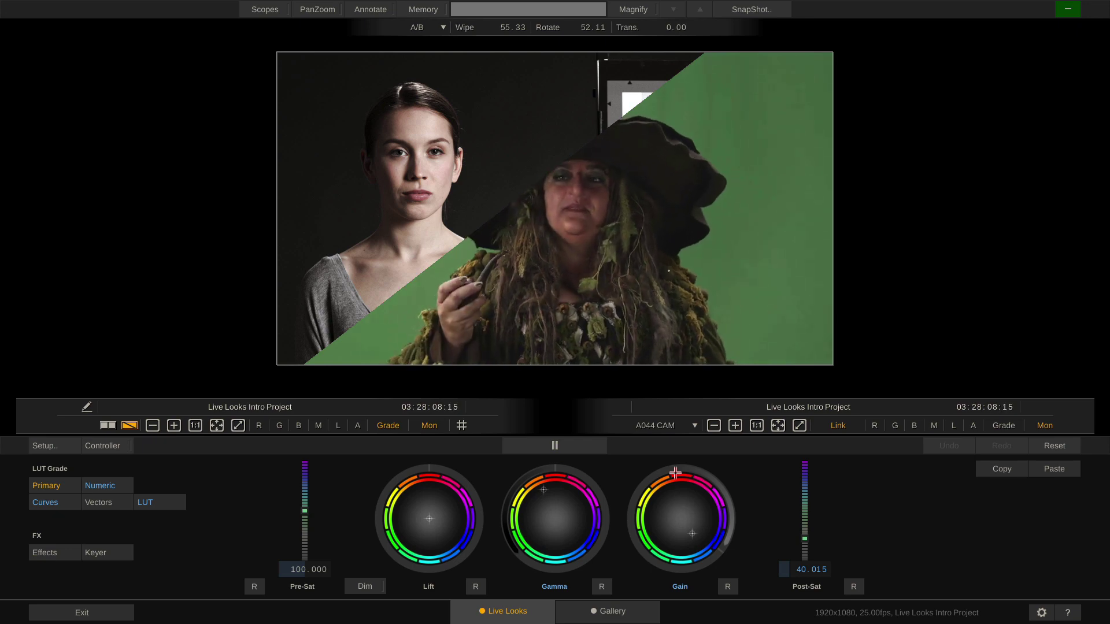
- Enable grade on clip B, sweep the wipe split across, then turn the comparison off
mouse_move(506, 205)
mouse_down()
mouse_move(584, 257)
mouse_move(527, 199)
mouse_move(496, 190)
mouse_up()
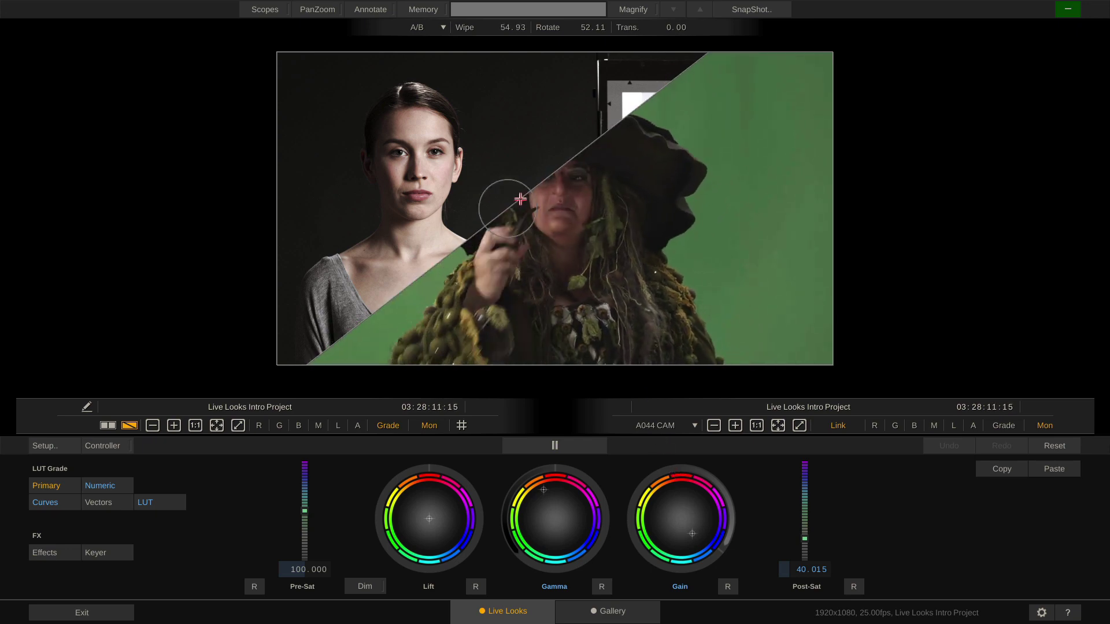
click(1003, 427)
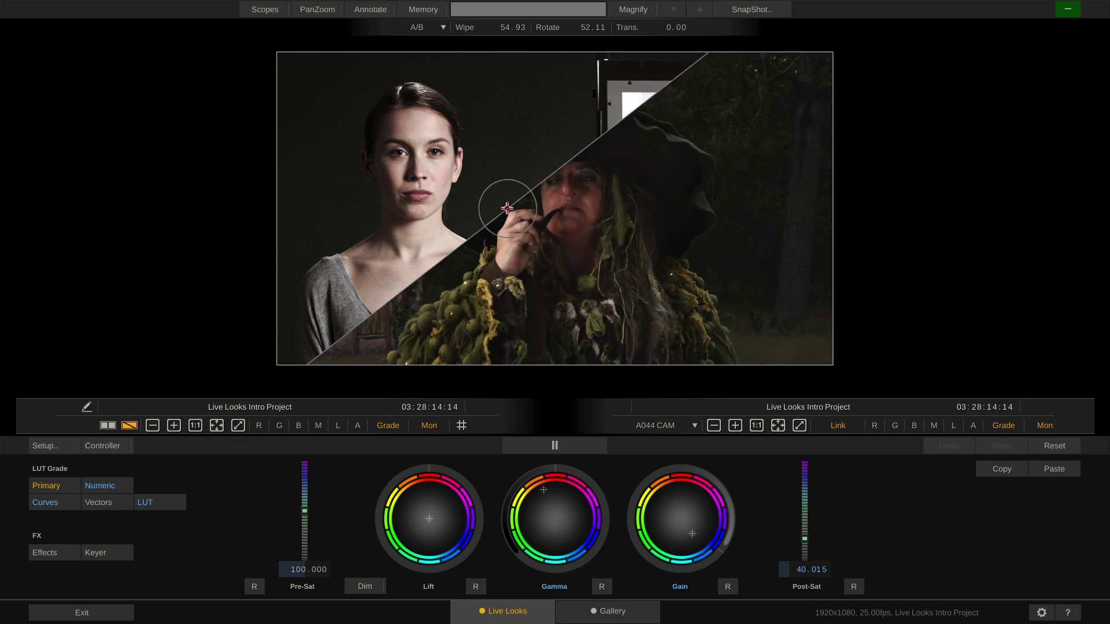
drag(507, 208, 587, 198)
key(a)
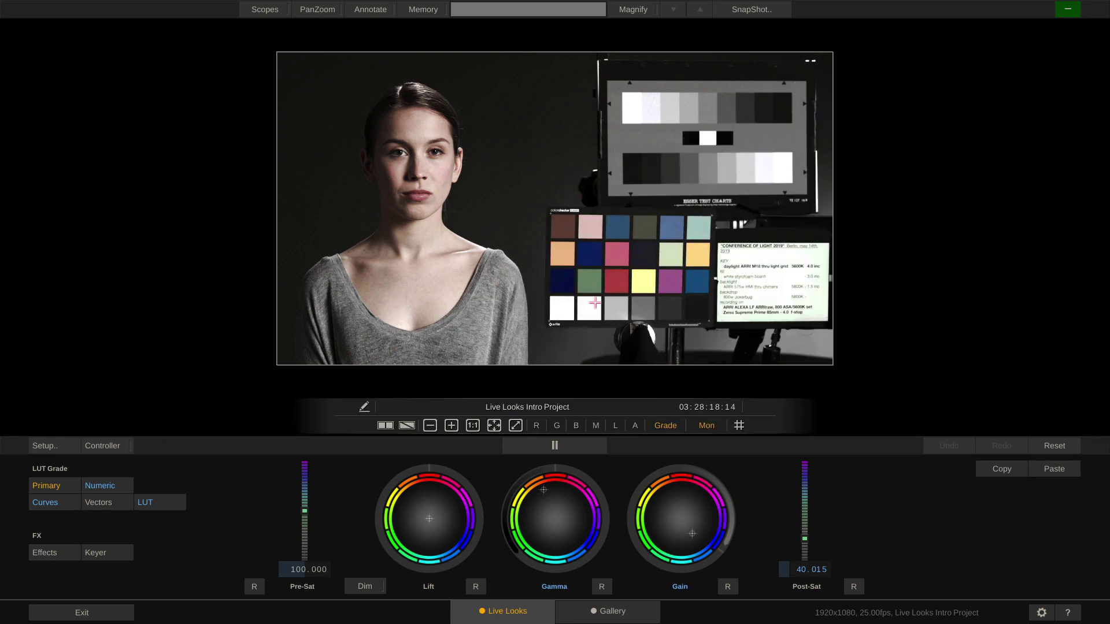
- From the Gallery's Looks, apply the A004_C172 look, then the Live Looks Intro Project look
click(614, 612)
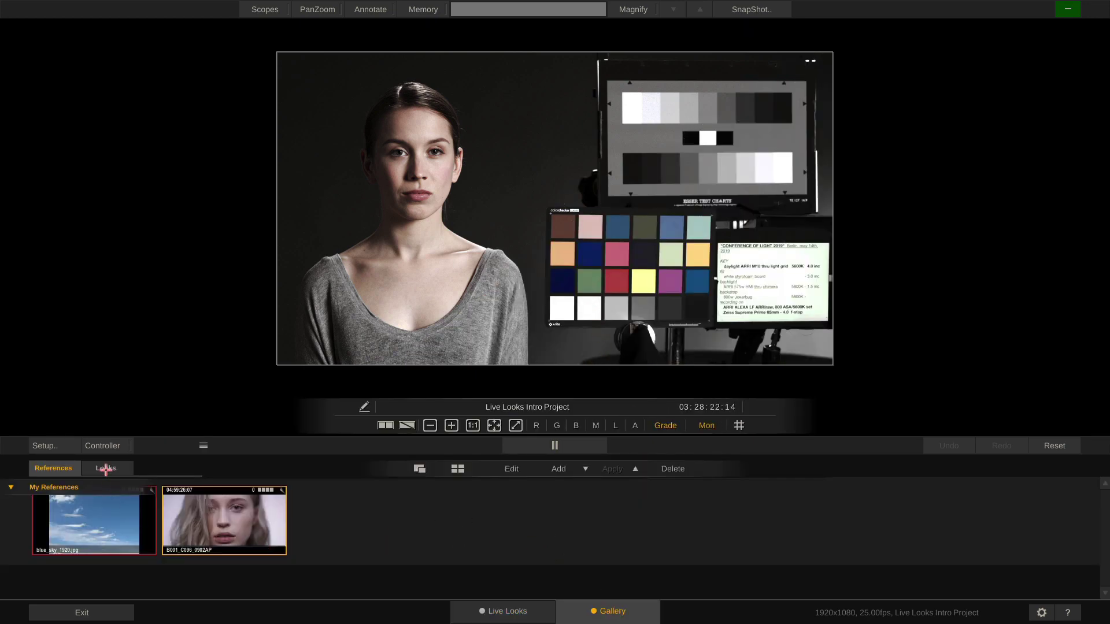
click(106, 469)
click(95, 529)
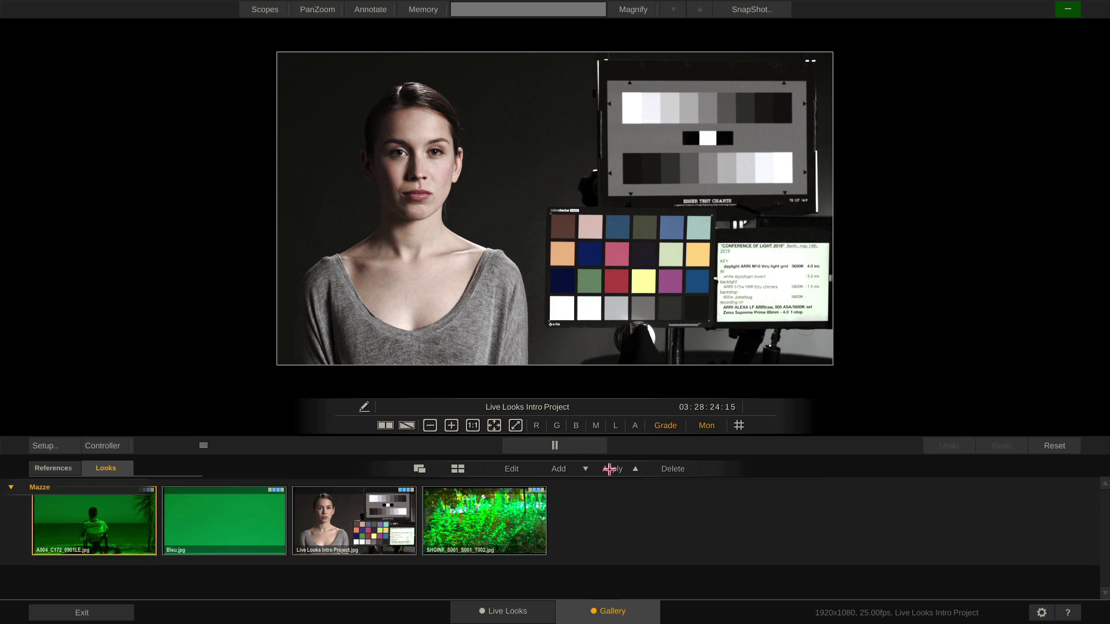
click(610, 469)
click(354, 523)
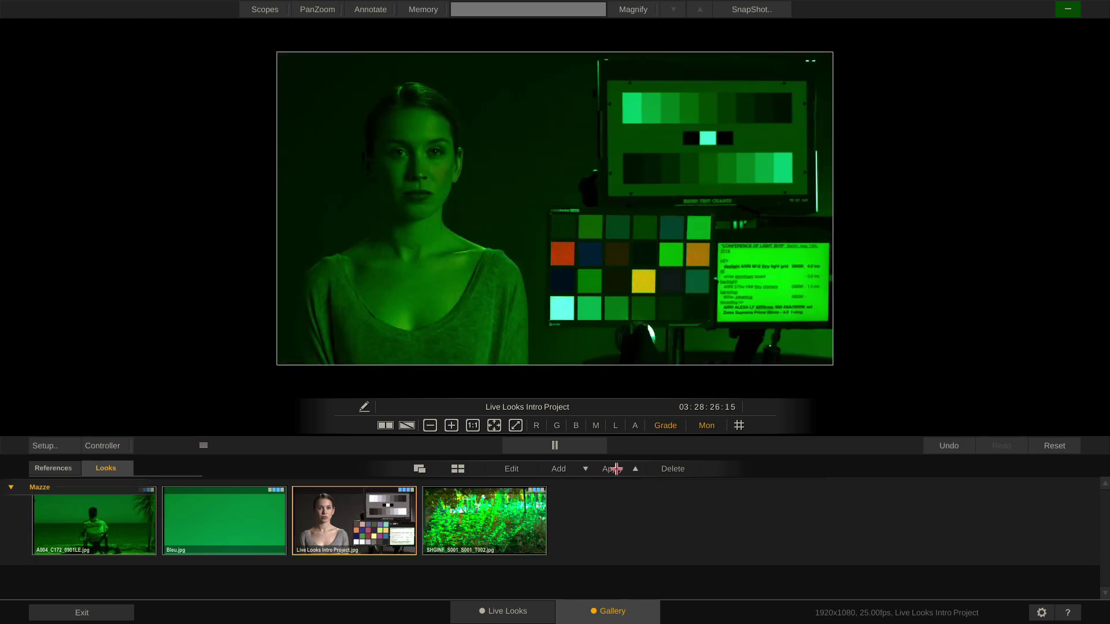
click(615, 469)
- Drag the B001 reference still into the viewer to compare, pausing its playback
click(61, 467)
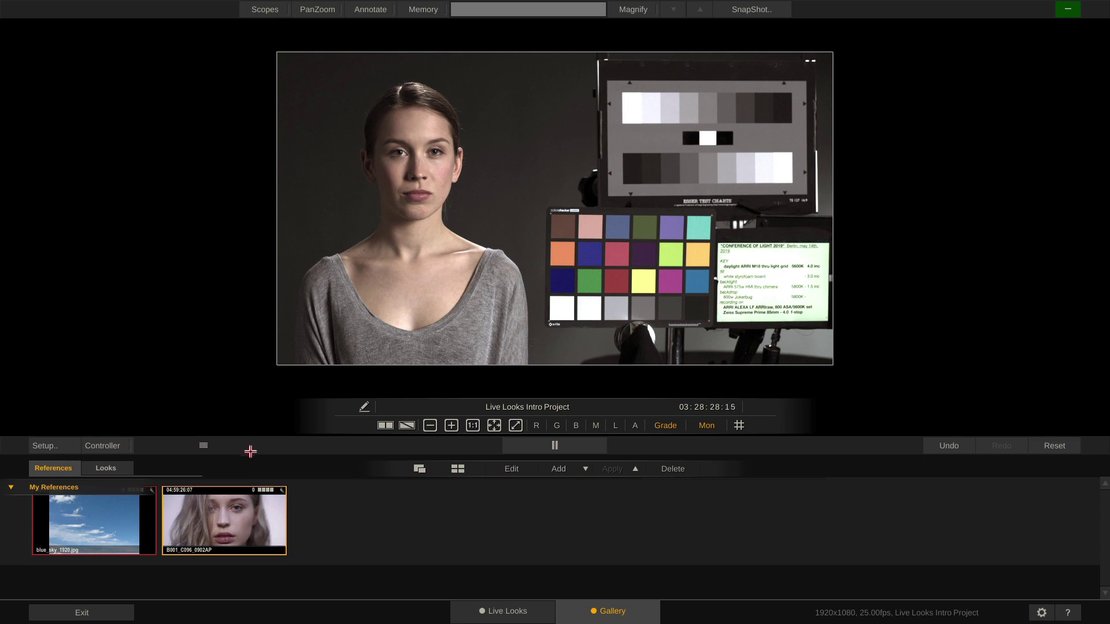
drag(256, 504, 722, 205)
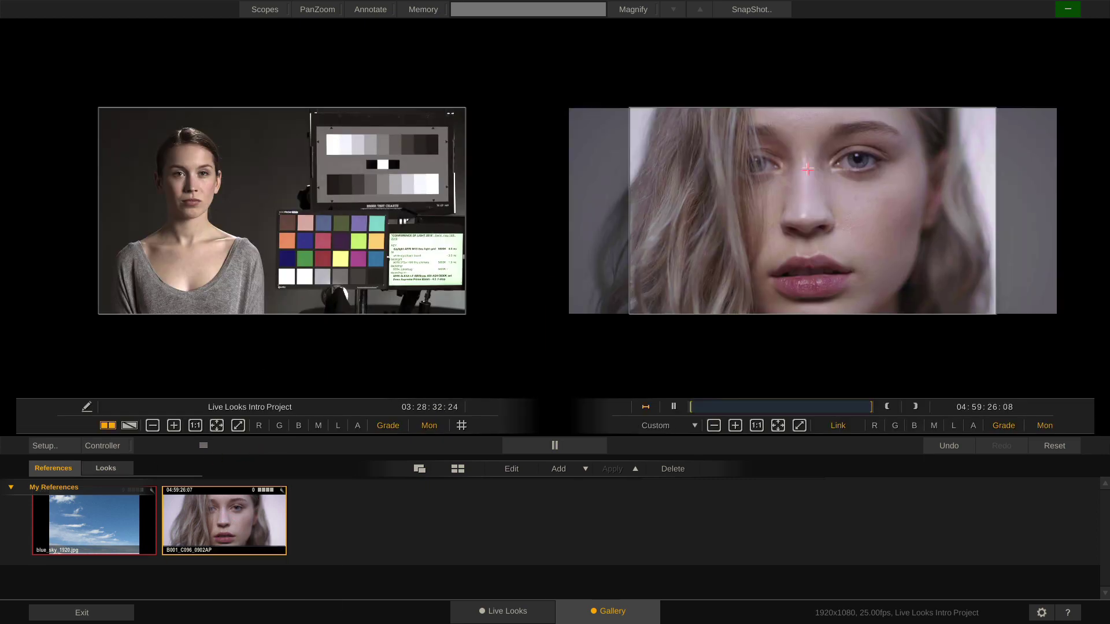
click(717, 403)
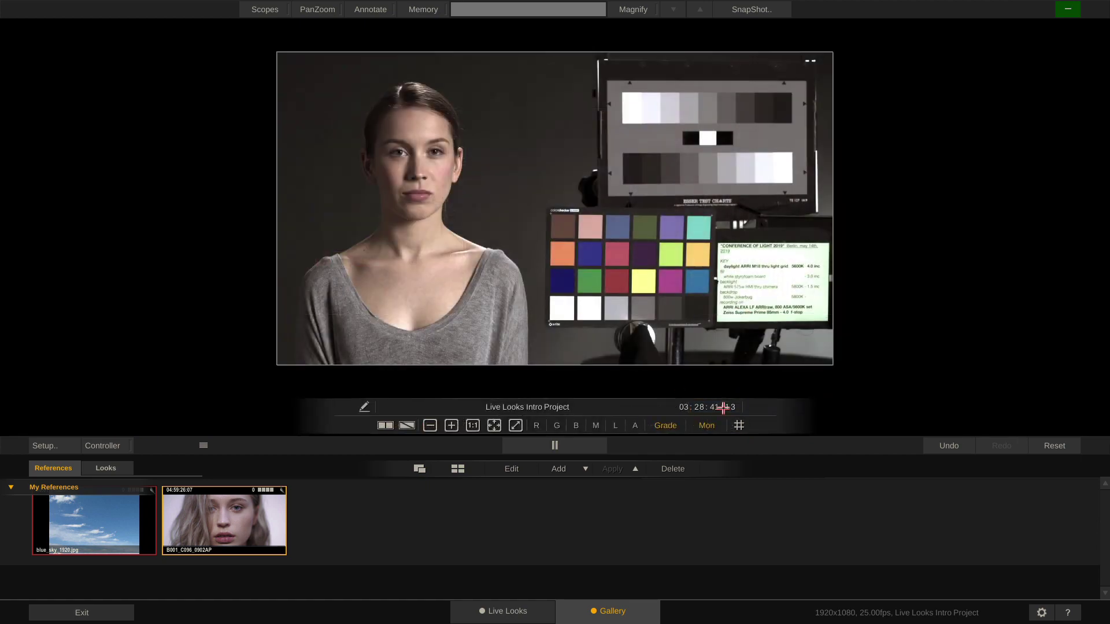
- Reopen the Grade Controller and Look History, selecting scene 042 take 01 and scene 041 take 02
click(500, 611)
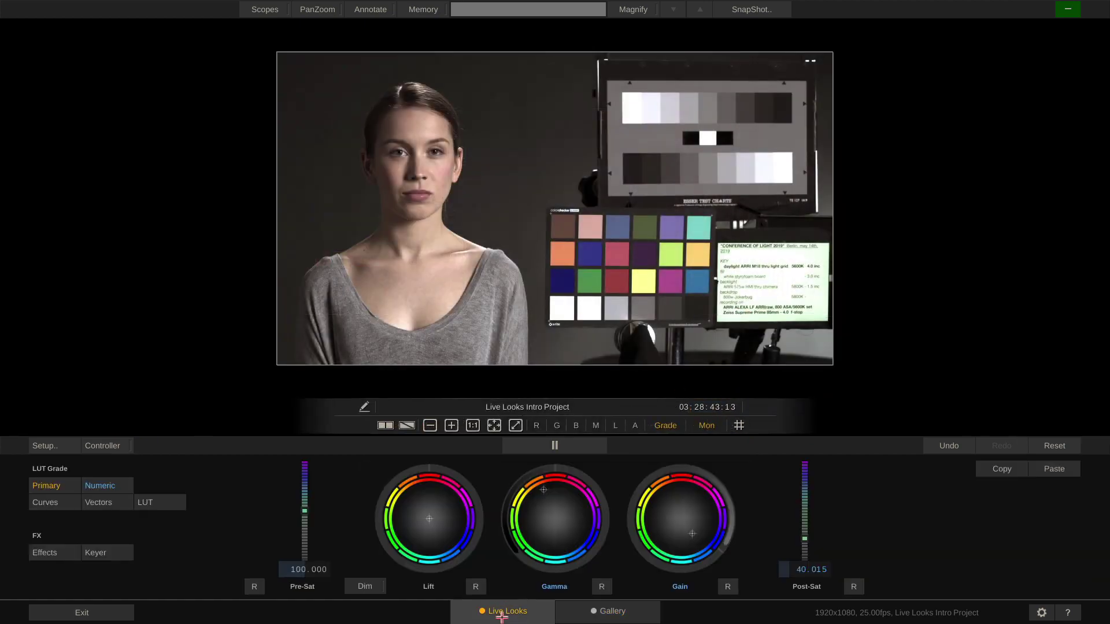
click(111, 443)
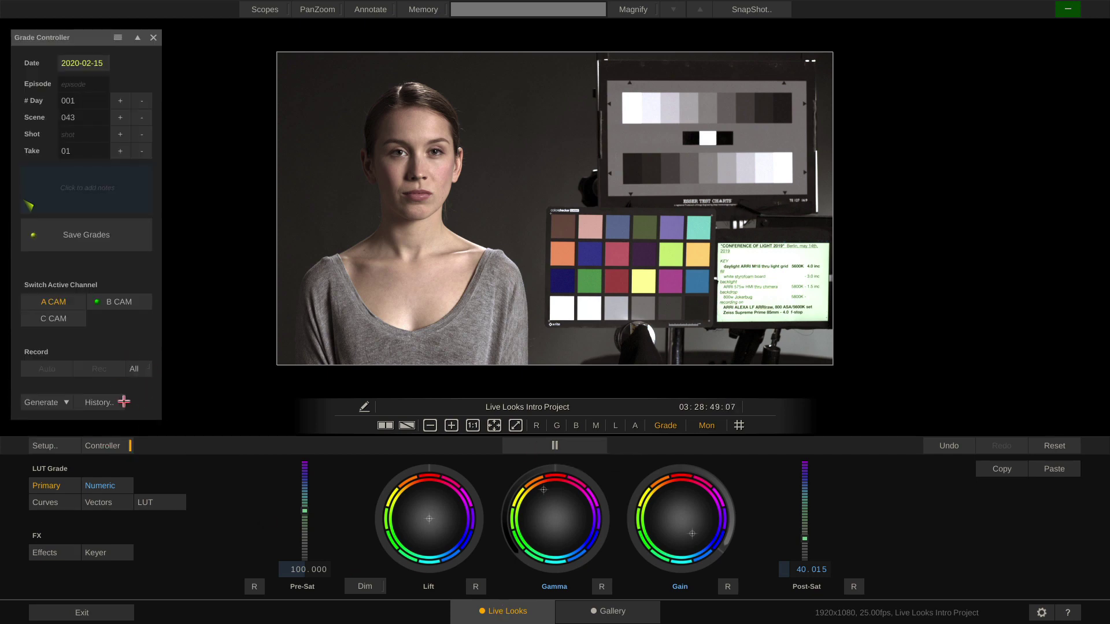
click(99, 403)
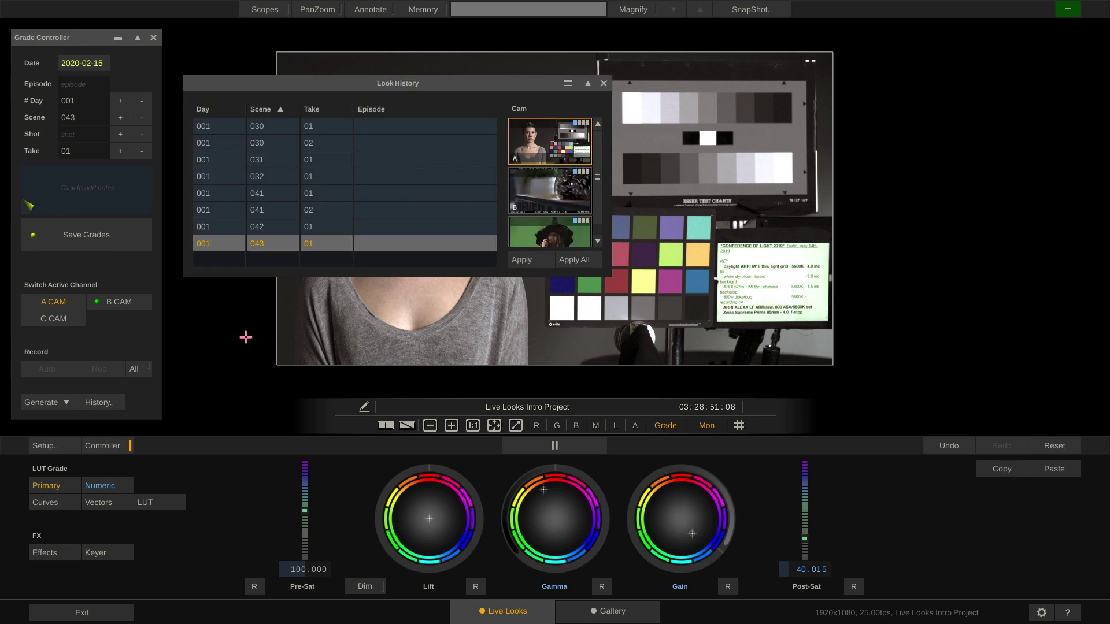
click(344, 230)
click(327, 213)
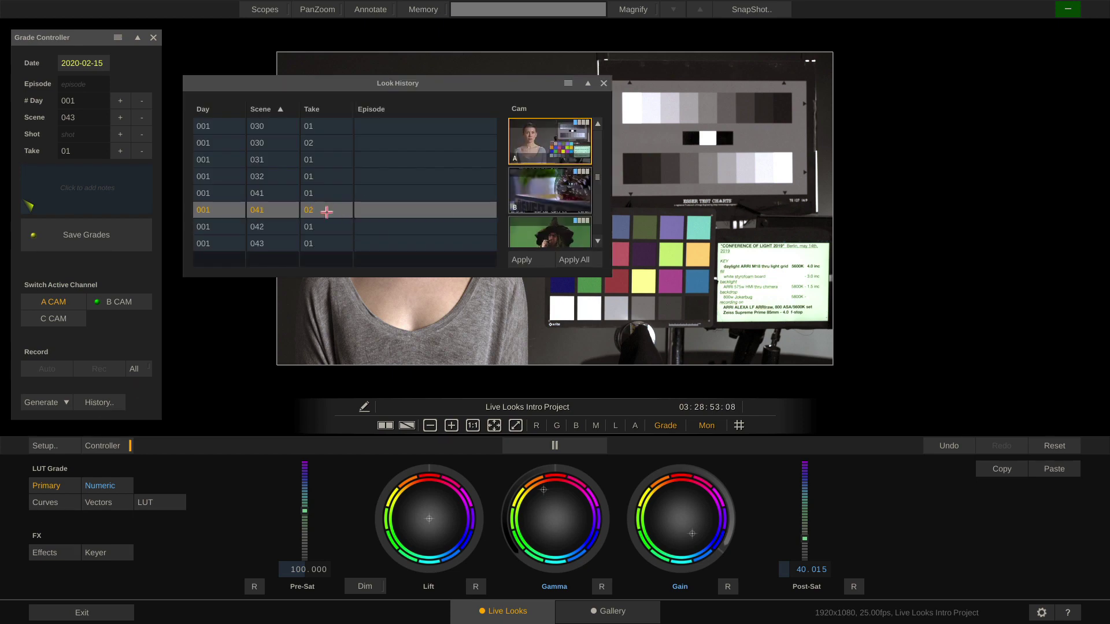
- Sort the Look History by Scene and by Take, then close it
click(269, 111)
click(315, 108)
click(323, 106)
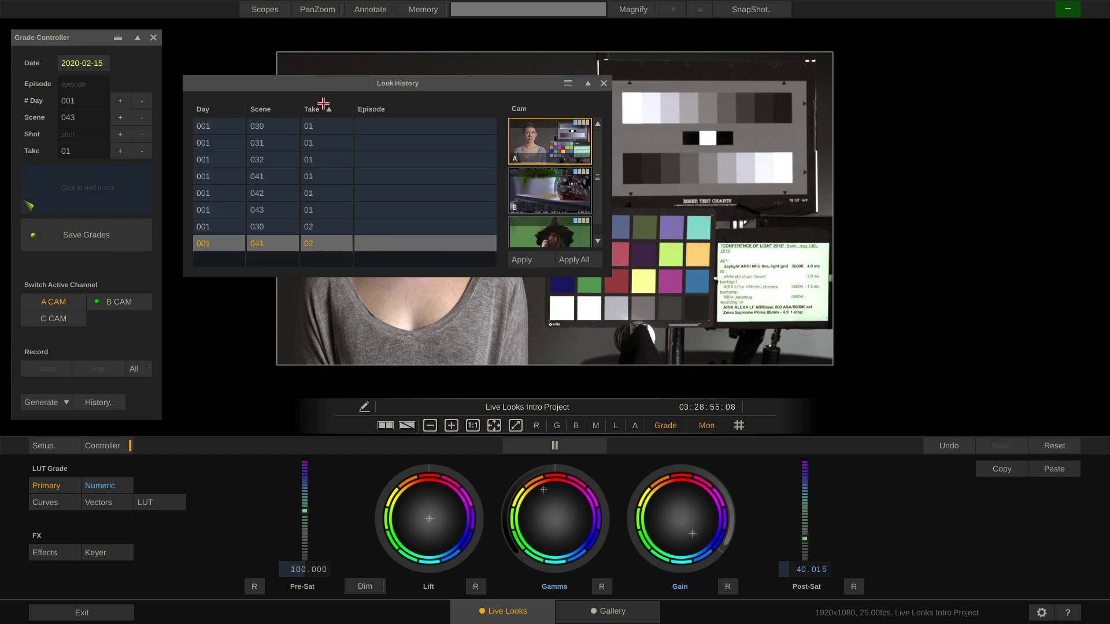
click(324, 105)
click(272, 104)
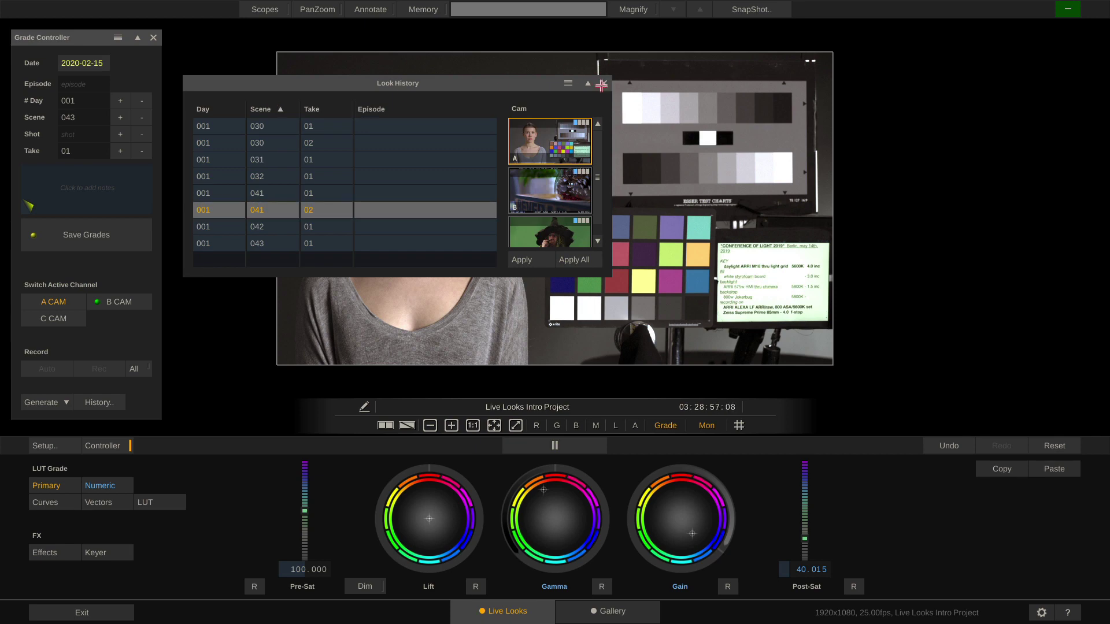
click(601, 85)
- Generate the Day Report and save it as grade_report_LIP_D001.pdf, overwriting the old file
click(44, 404)
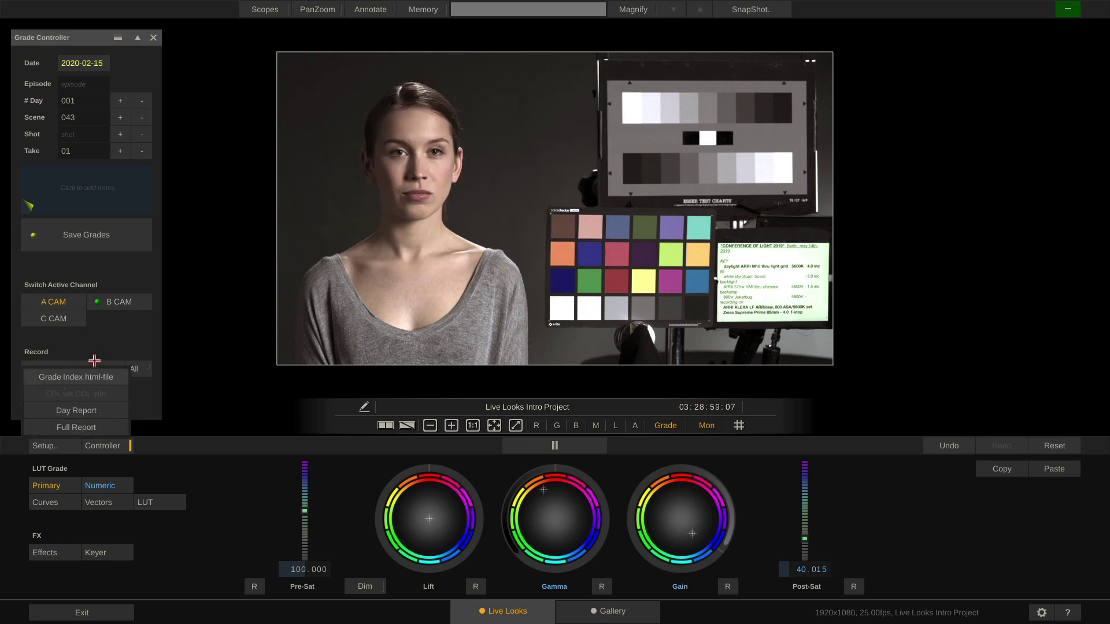
click(92, 412)
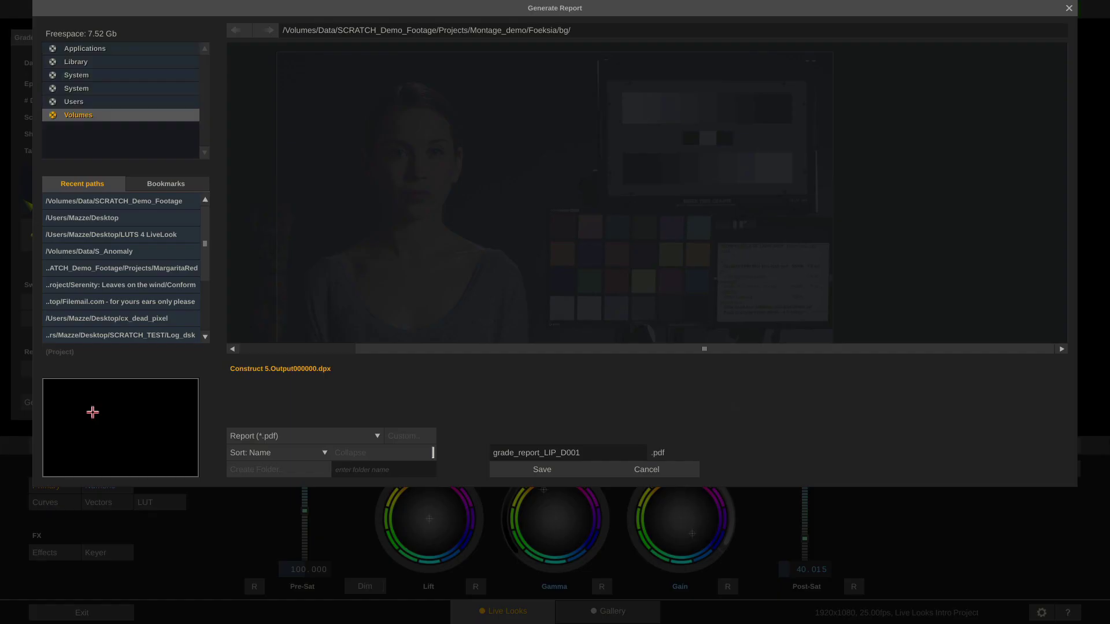
click(531, 470)
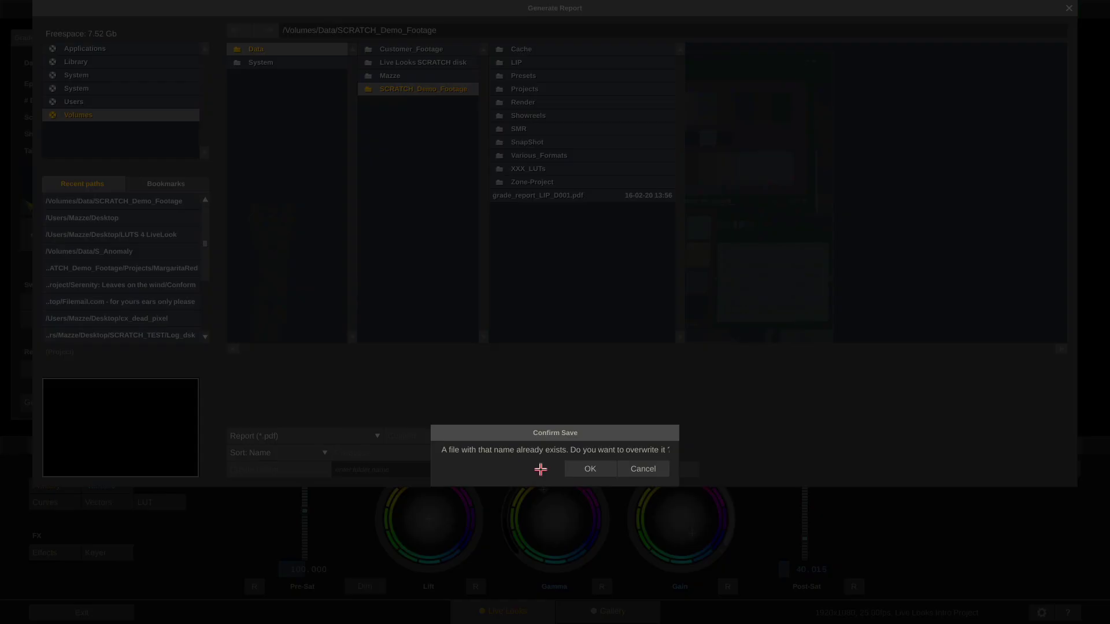
click(590, 469)
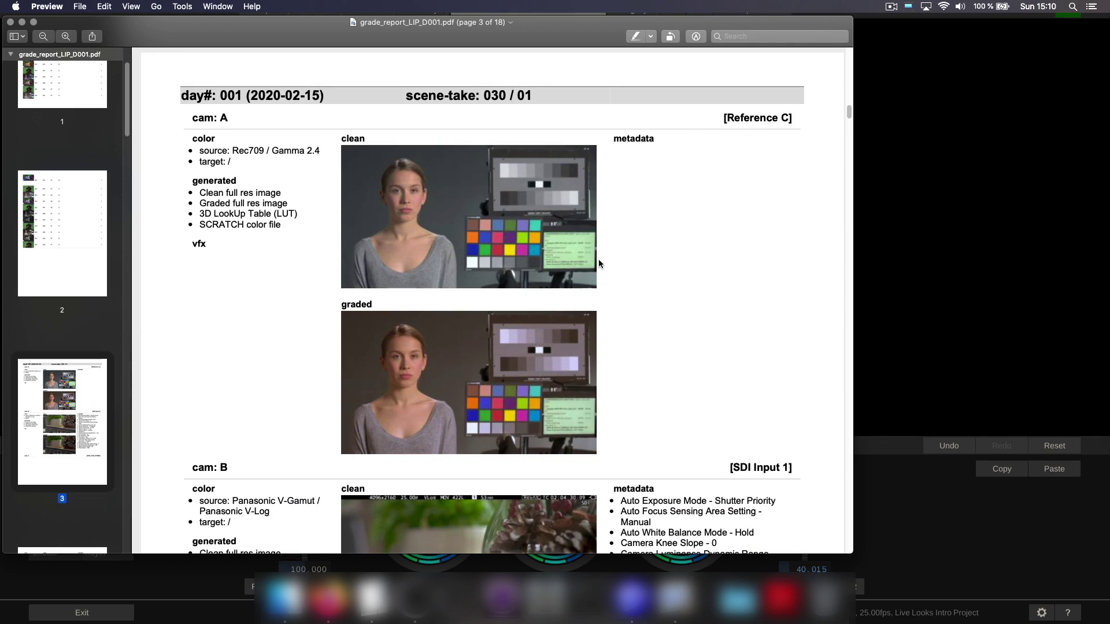
- Scroll through the report PDF and highlight the 3D LUT line and another camera line
scroll(598, 259, up, 20)
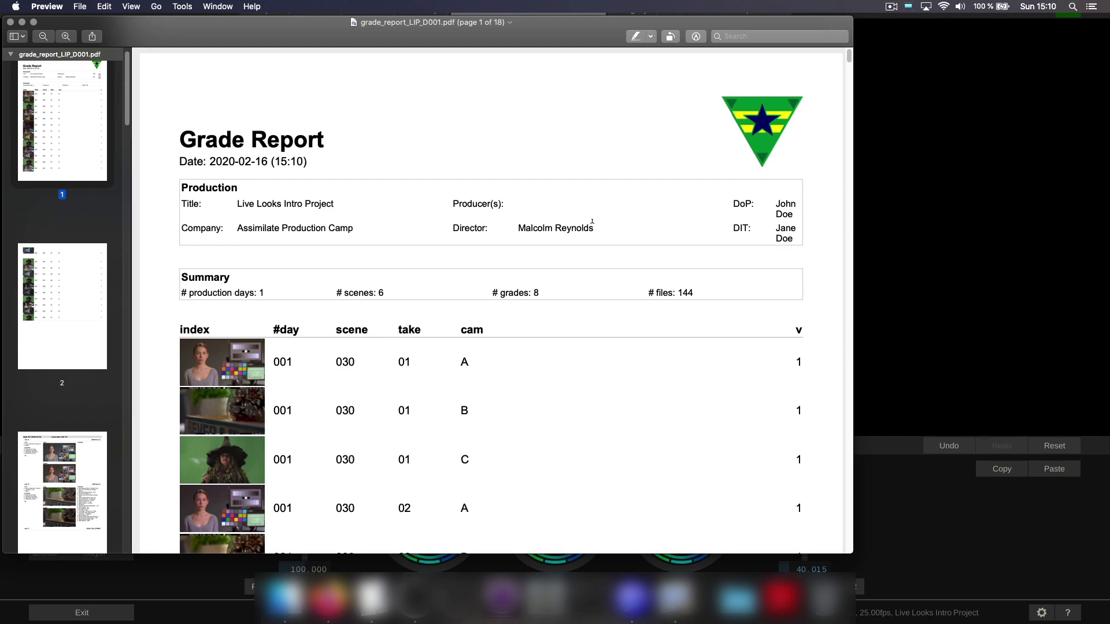
scroll(355, 298, down, 15)
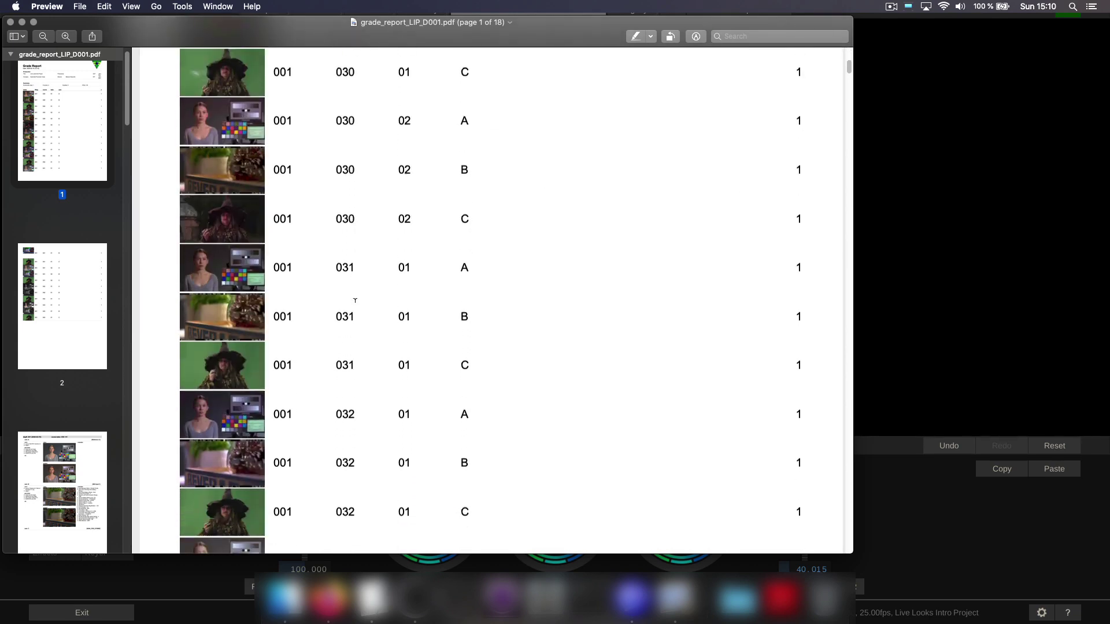
scroll(355, 298, down, 12)
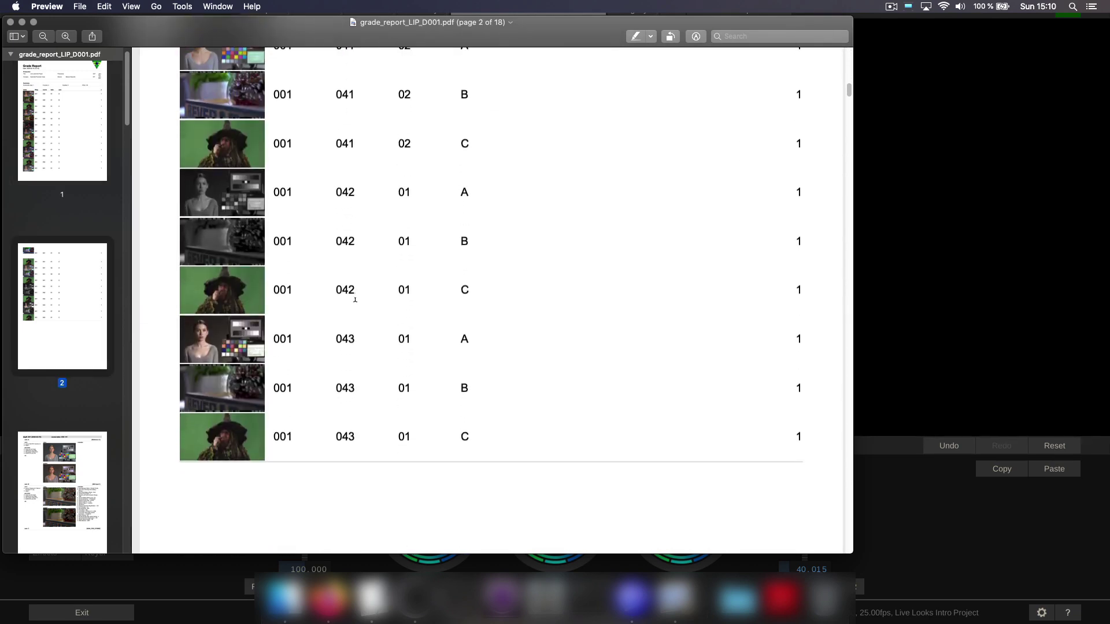
scroll(393, 120, down, 10)
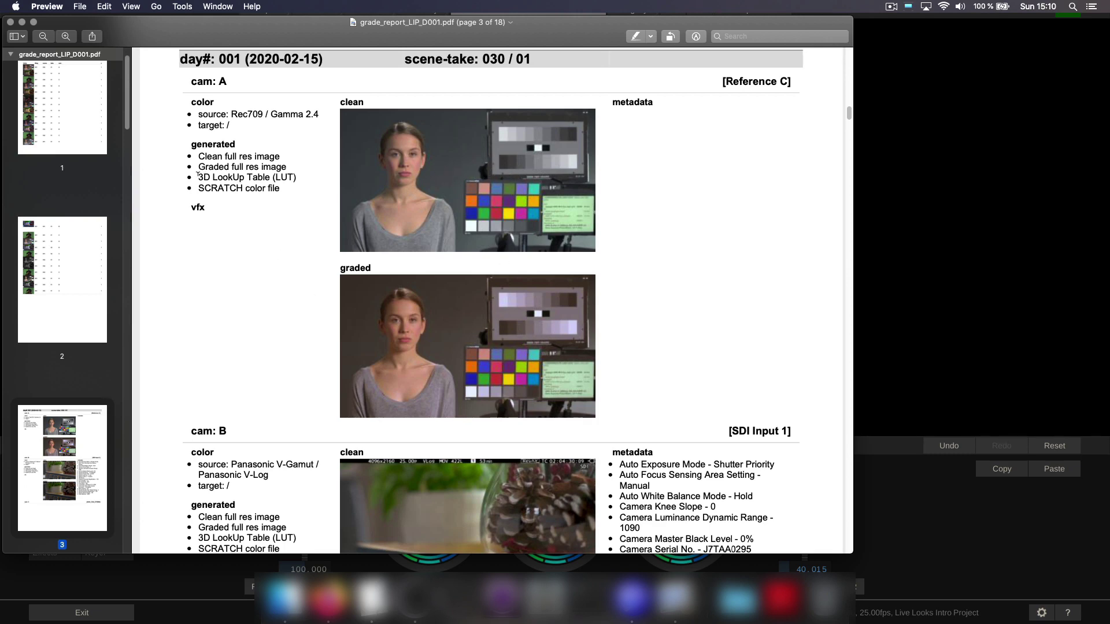
drag(198, 174, 297, 177)
click(302, 173)
drag(196, 113, 320, 115)
click(306, 207)
- Scroll to page 3 and highlight camera B's metadata list
scroll(306, 207, down, 5)
scroll(306, 207, down, 3)
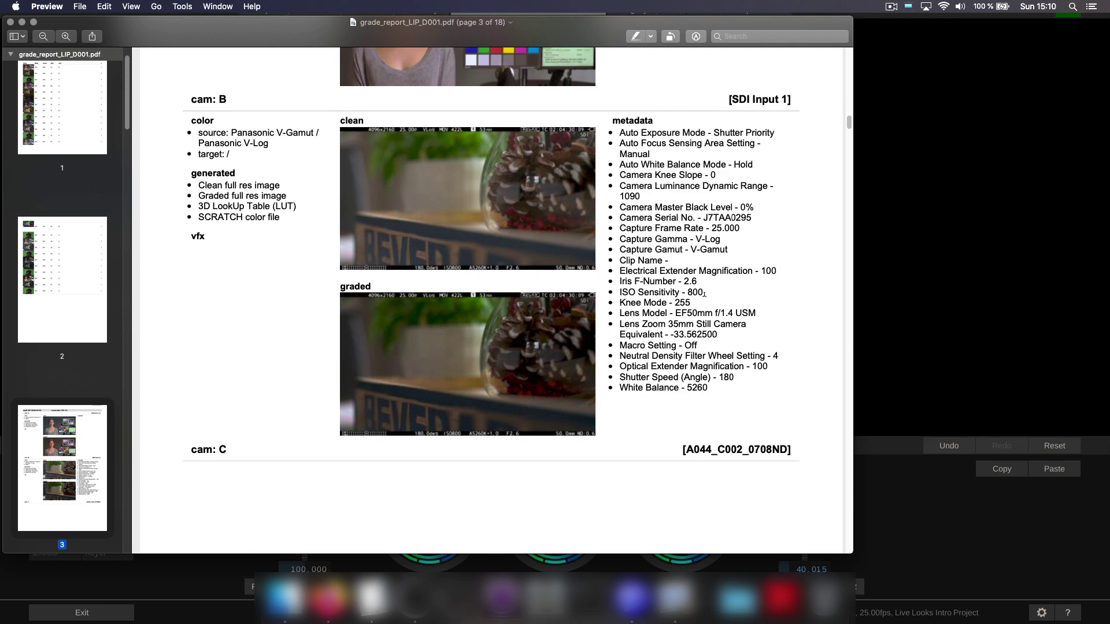
drag(613, 119, 752, 398)
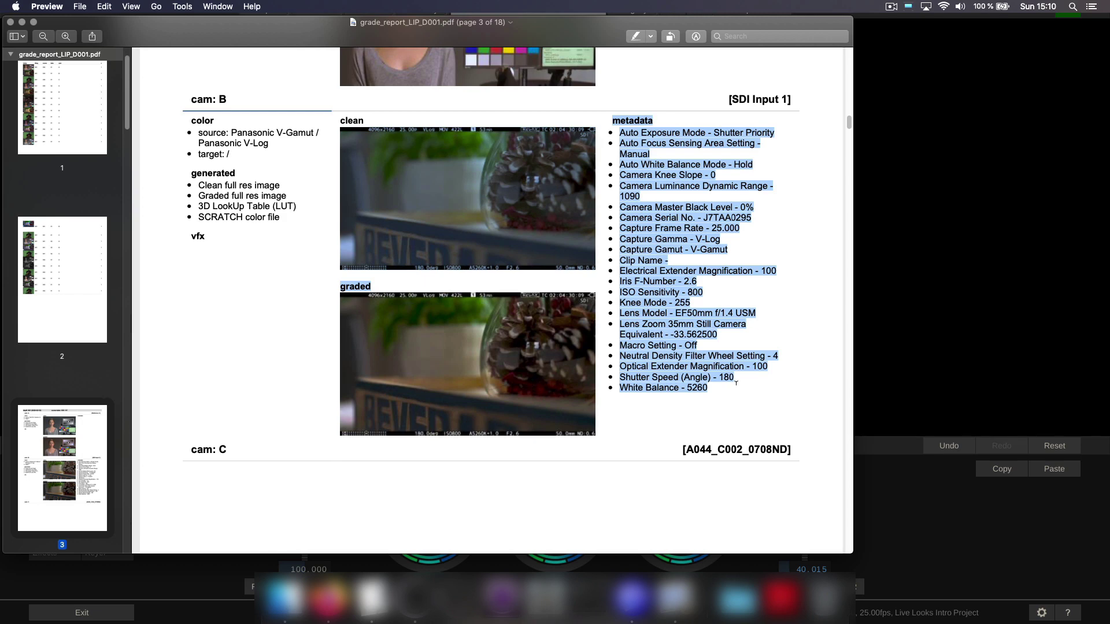
click(768, 403)
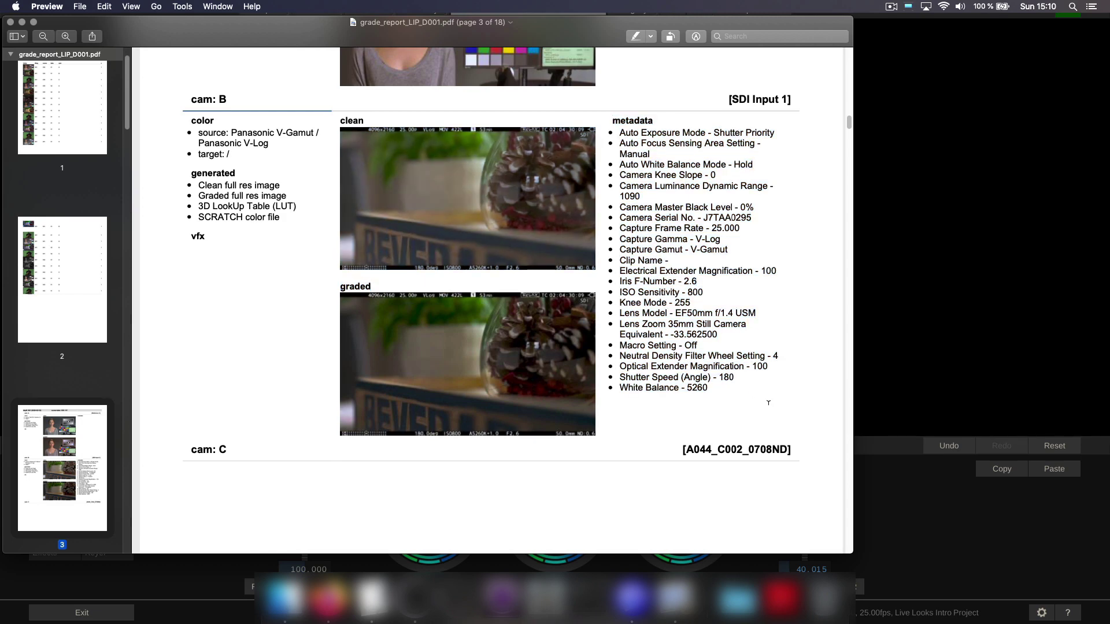
click(905, 277)
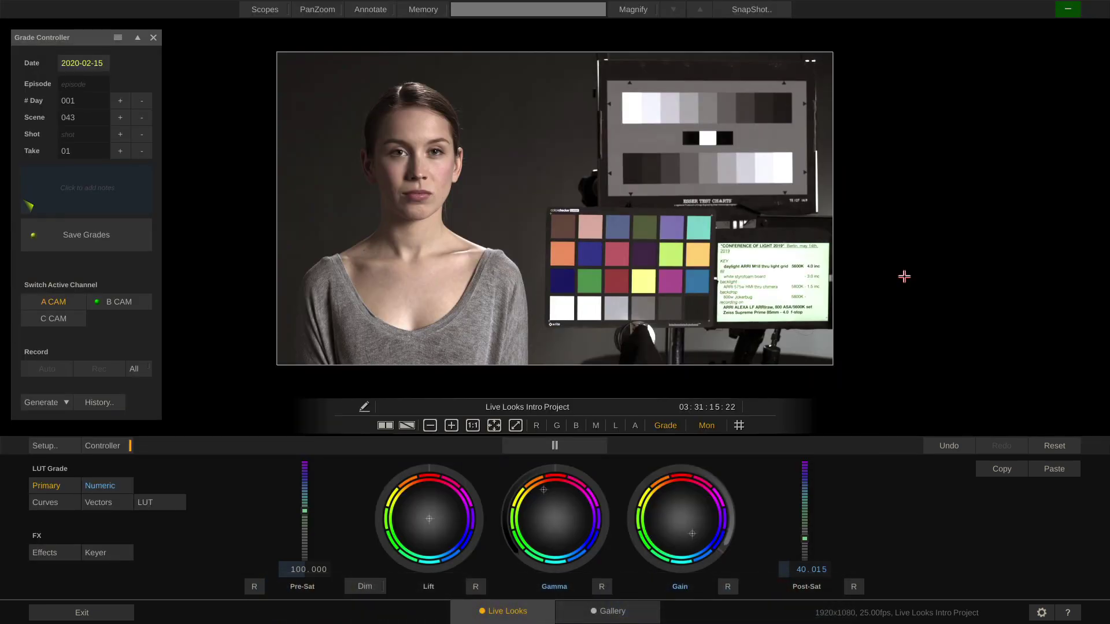